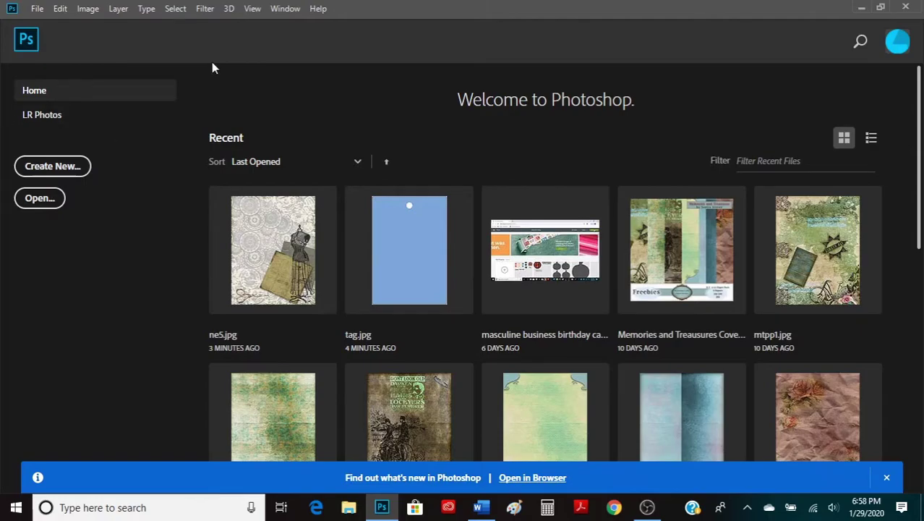
- Start a new Print-preset document and name it 'tag'
click(37, 8)
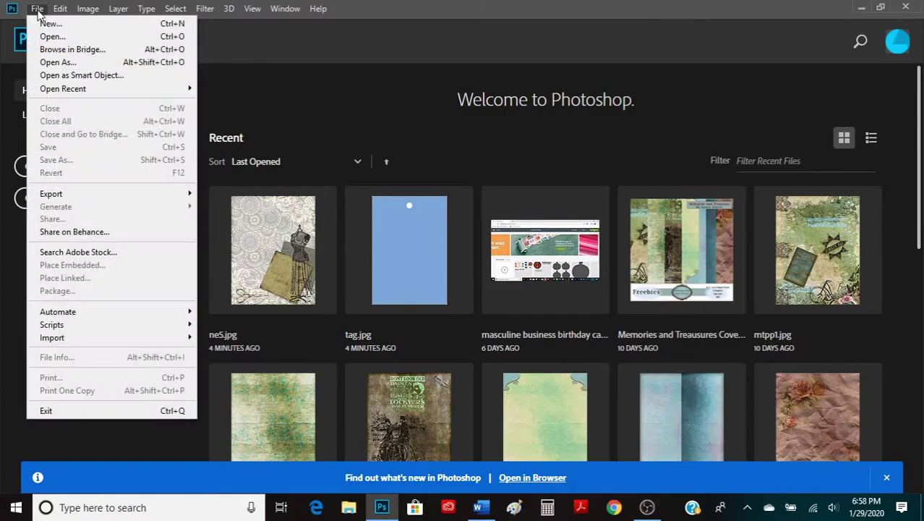
click(46, 24)
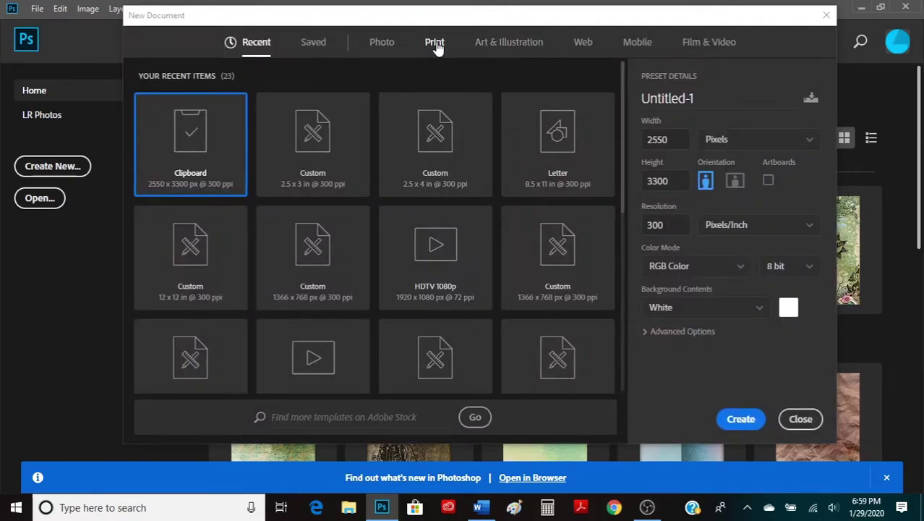
click(435, 43)
double_click(684, 98)
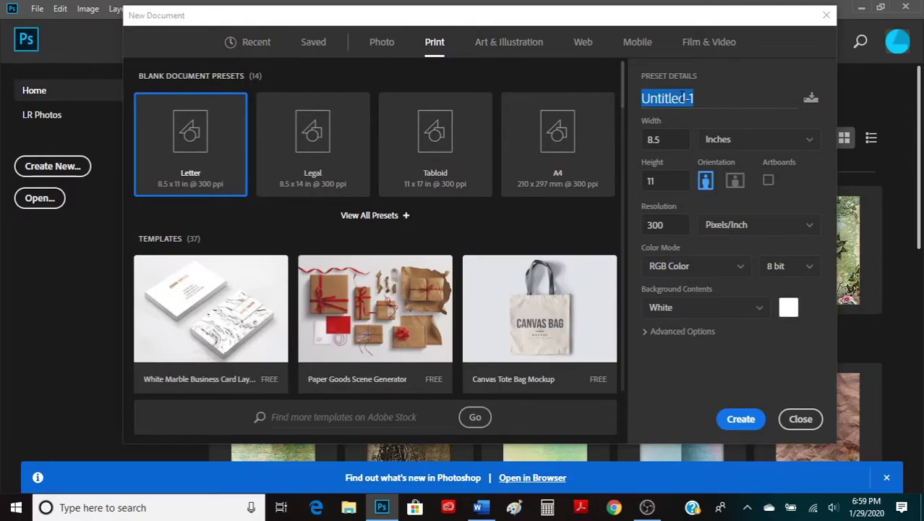
text(tag)
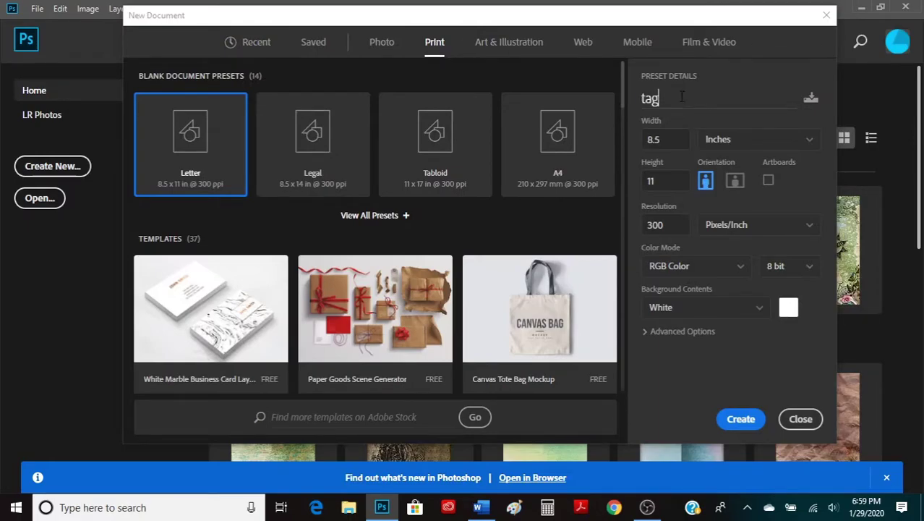
- Set the document width to 2.5 inches and the height to 3 inches
click(671, 139)
drag(672, 139, 644, 140)
text(2.5)
click(712, 140)
click(713, 144)
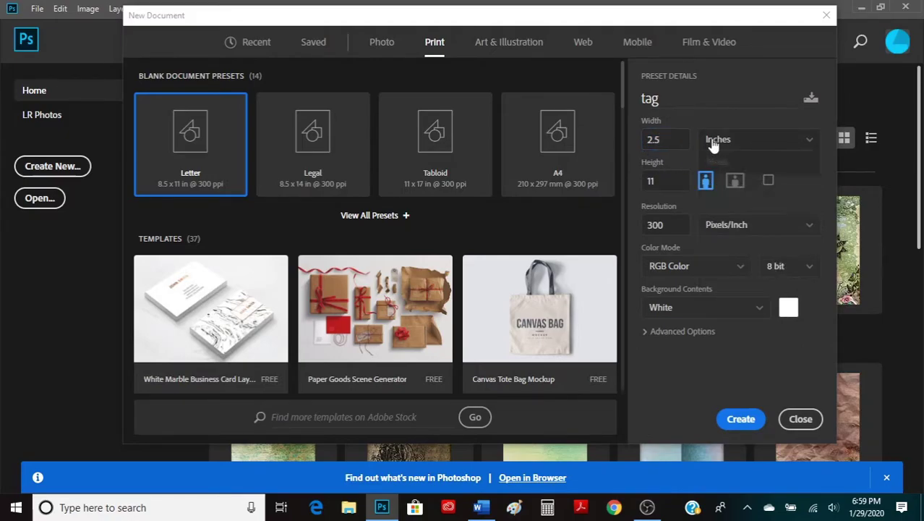
click(654, 180)
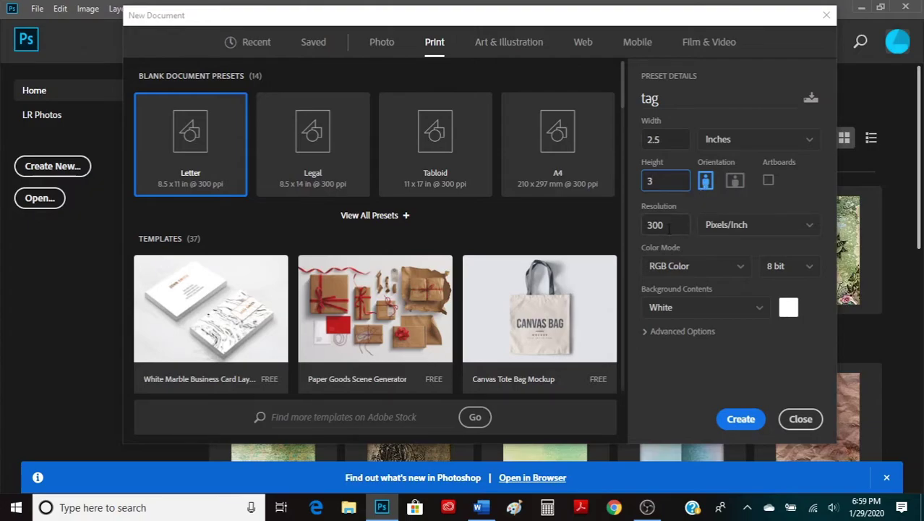
- Use 300 Pixels/Inch resolution, RGB Color mode and a White background
click(747, 230)
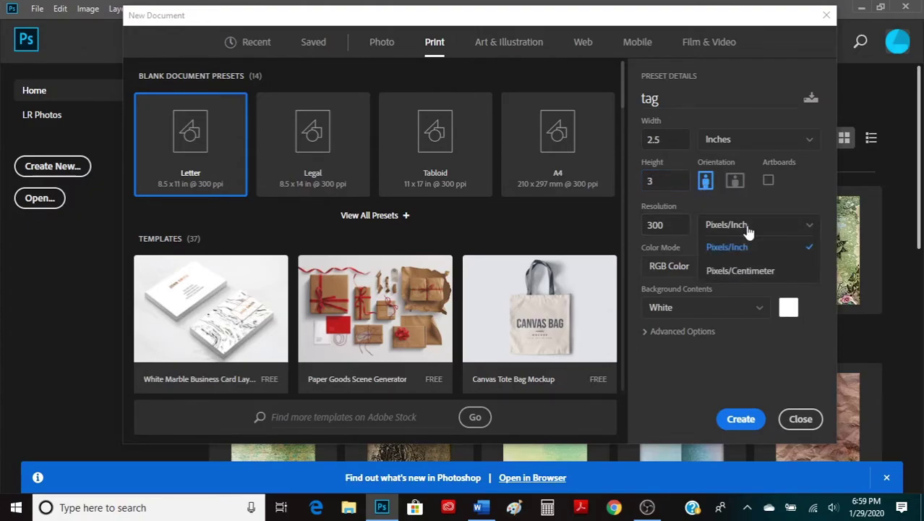
click(748, 231)
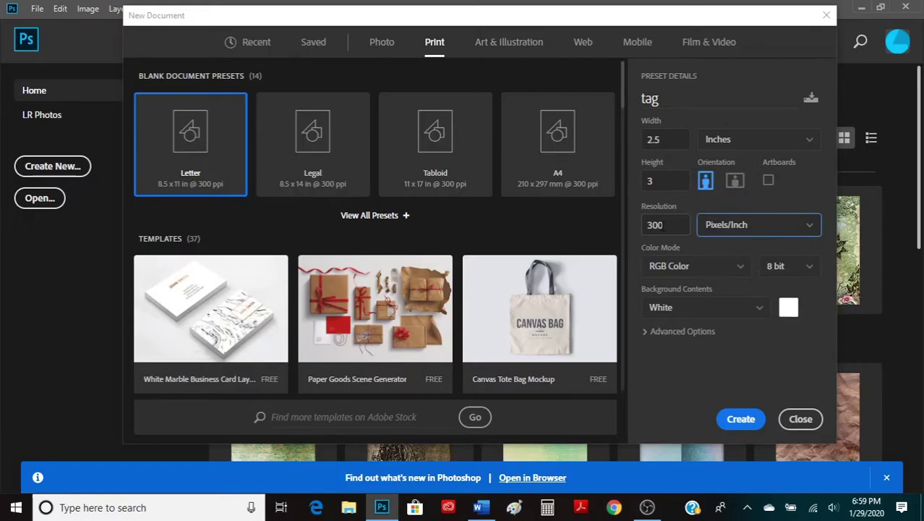
click(671, 269)
click(671, 270)
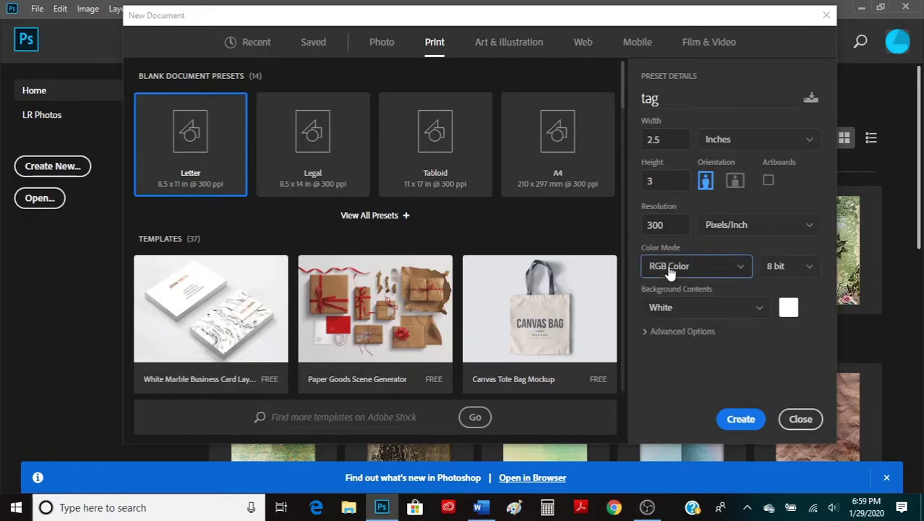
click(689, 306)
click(687, 306)
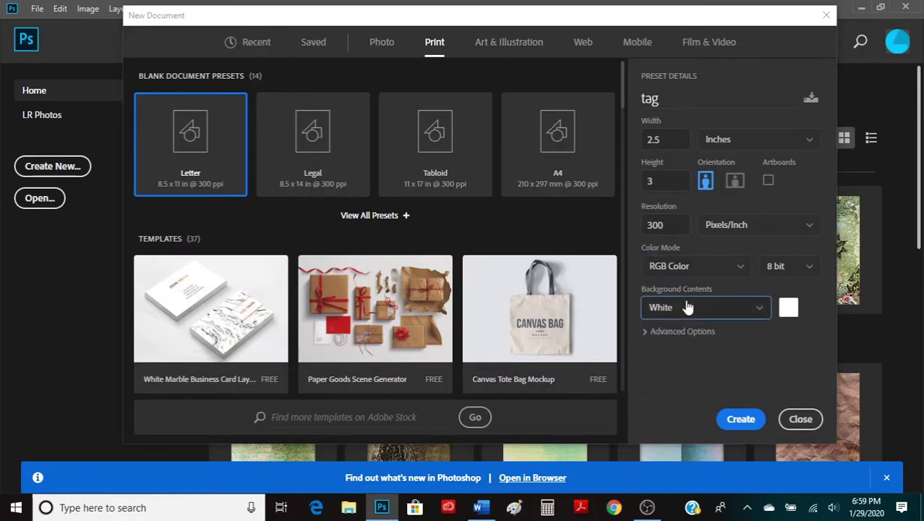
- Create the document and add a new empty layer named 'tag' above the Background
click(739, 423)
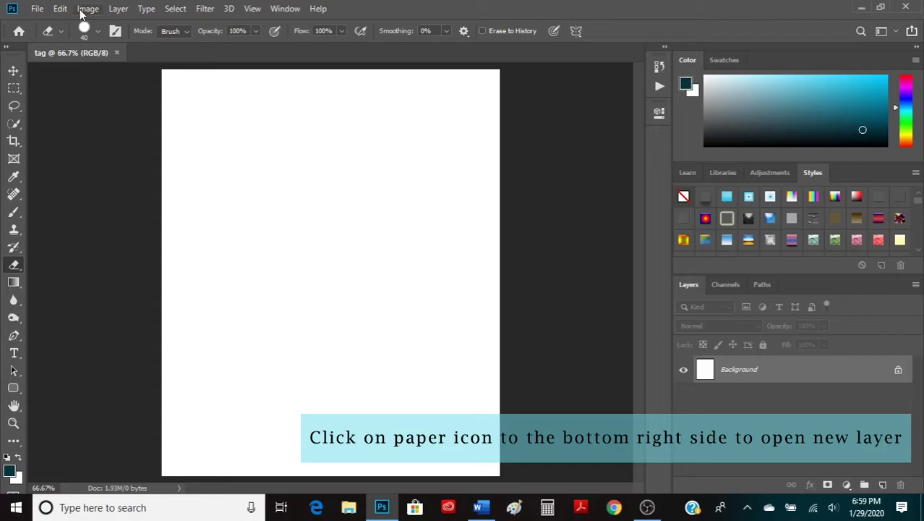
click(119, 9)
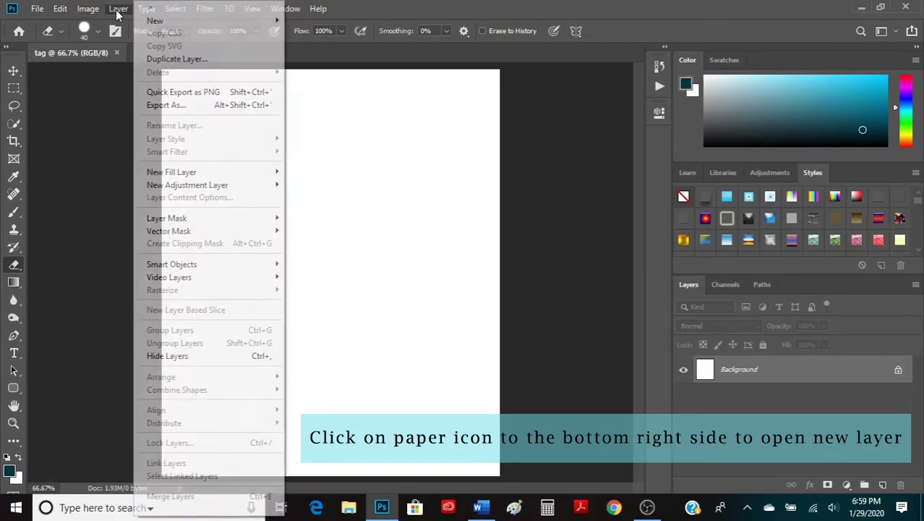
mouse_move(159, 20)
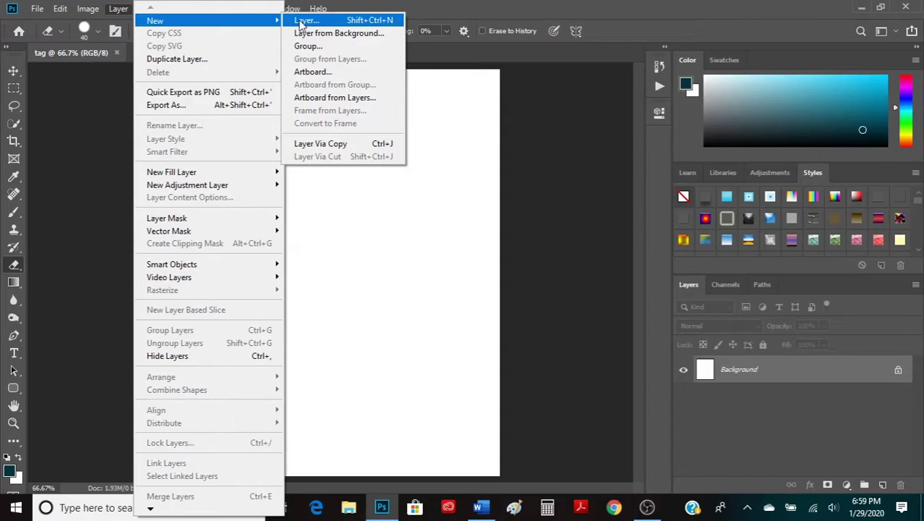
click(304, 21)
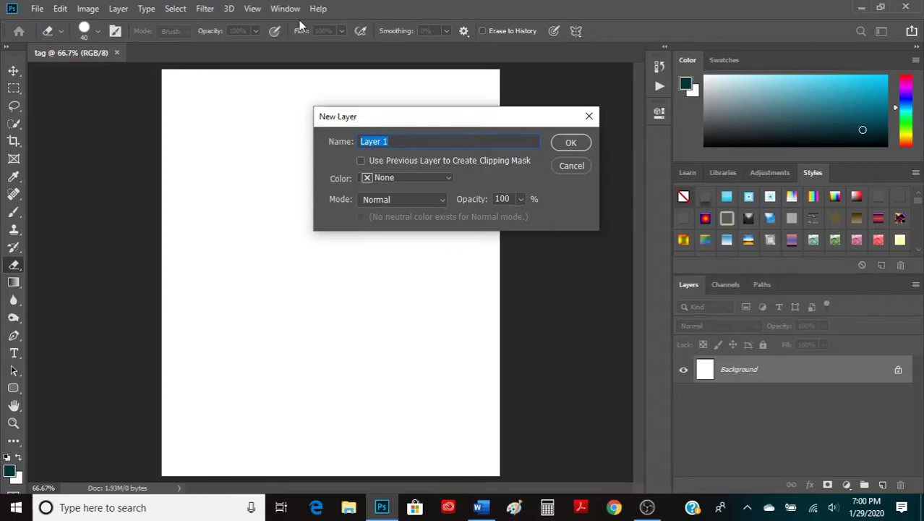
text(tag)
click(567, 142)
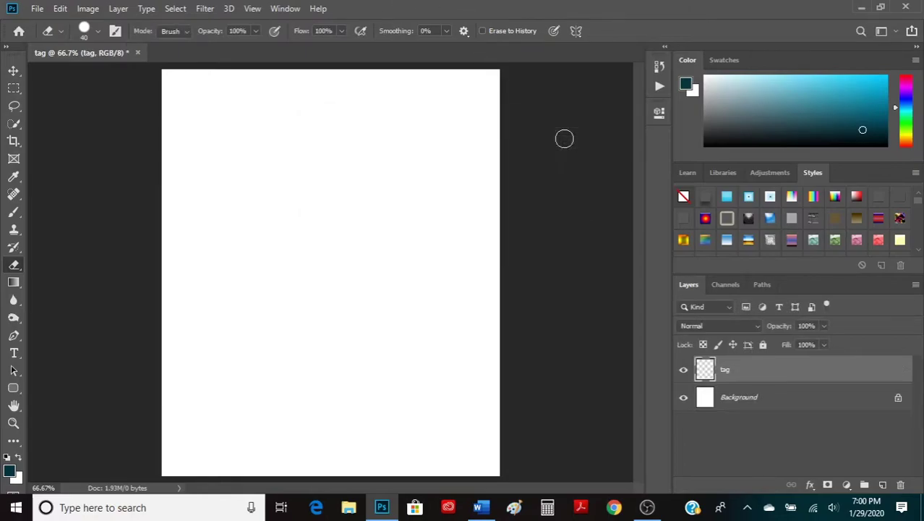
- Draw a 615 × 800 px rounded rectangle with the Rounded Rectangle Tool
click(14, 390)
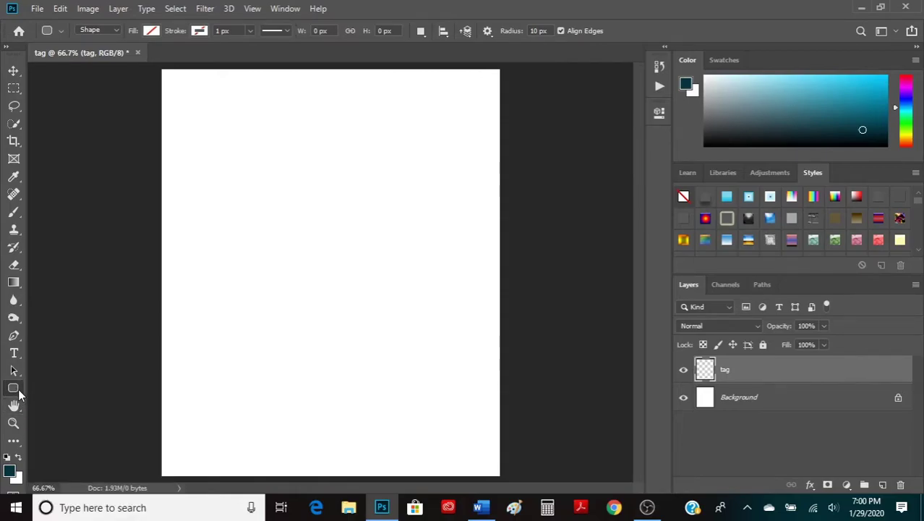
right_click(14, 389)
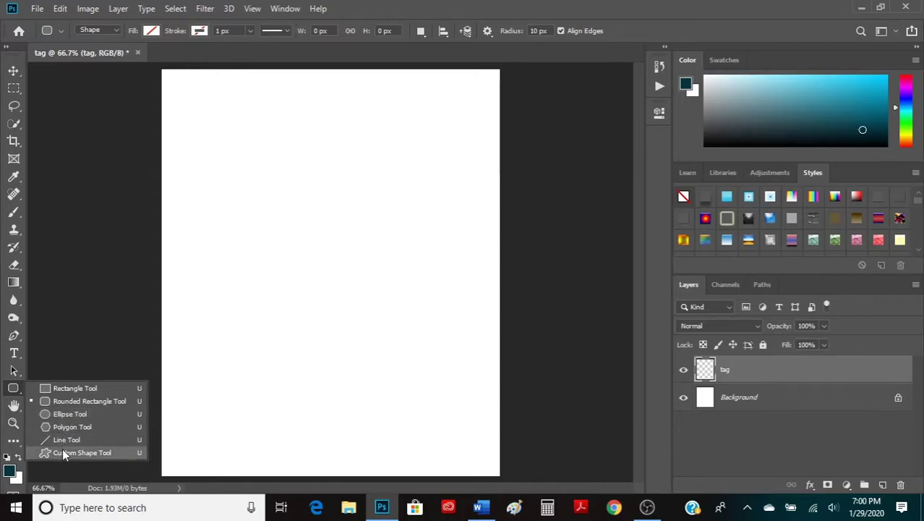
click(75, 402)
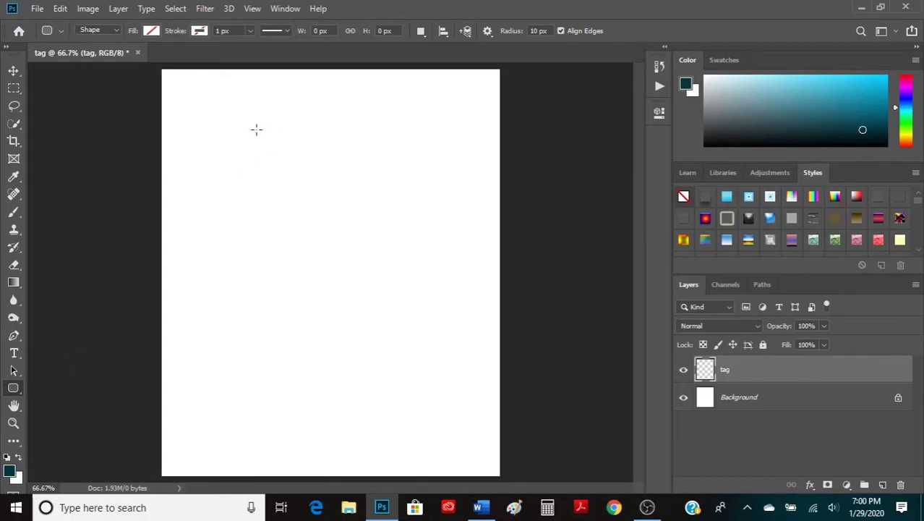
drag(212, 109, 489, 469)
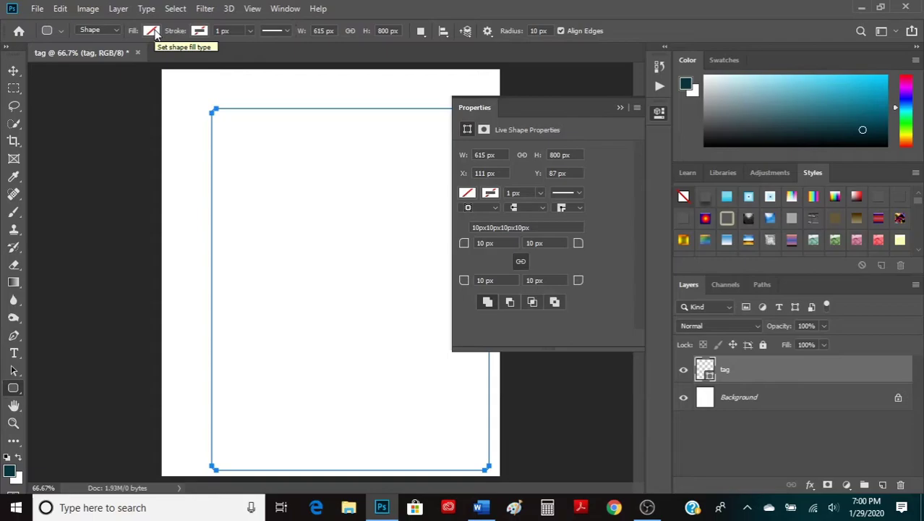
- Fill the rounded rectangle with a solid light periwinkle blue
click(151, 31)
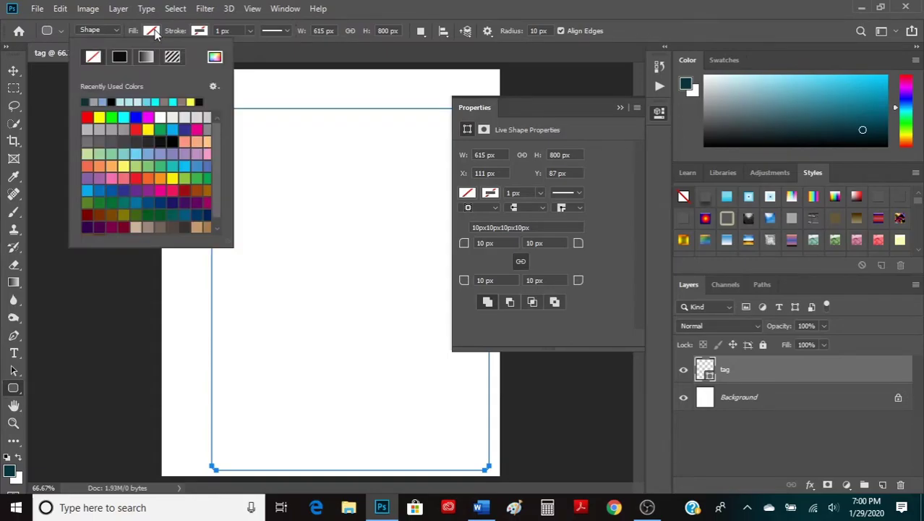
click(119, 58)
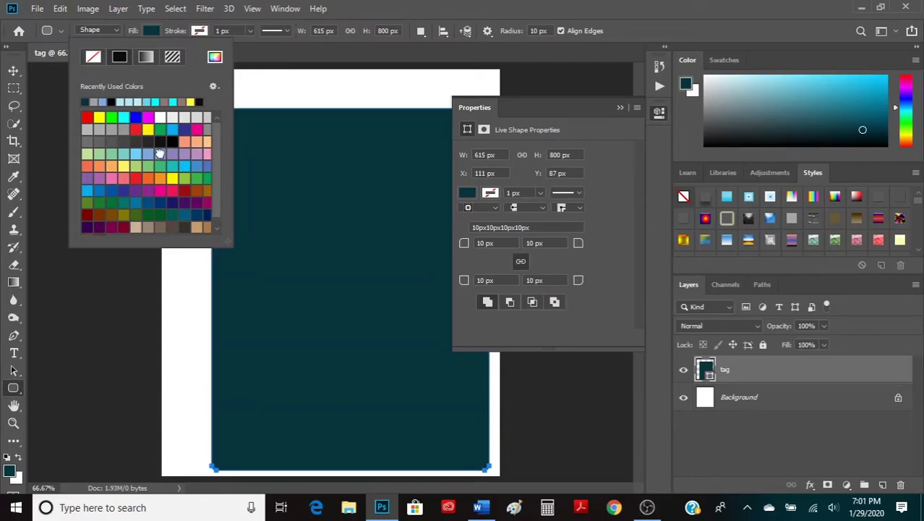
click(166, 152)
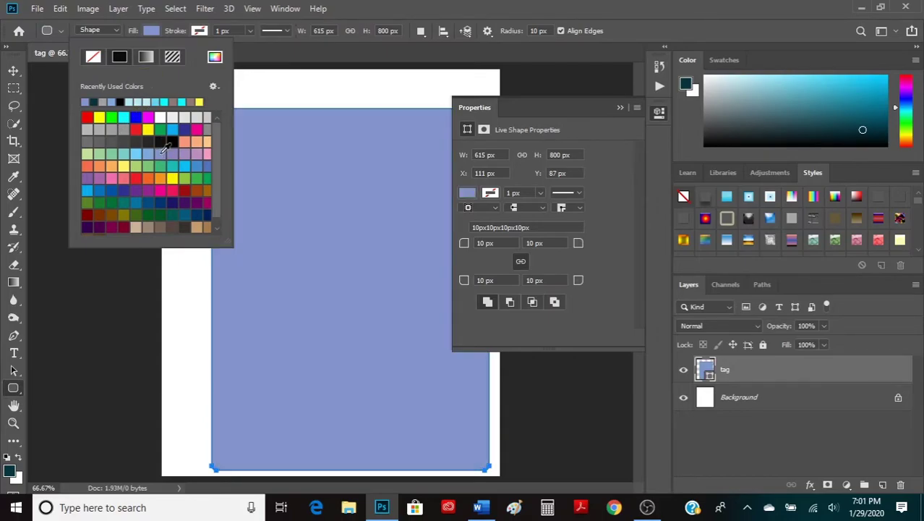
- Give the shape a solid grey outline 4 px wide
click(201, 32)
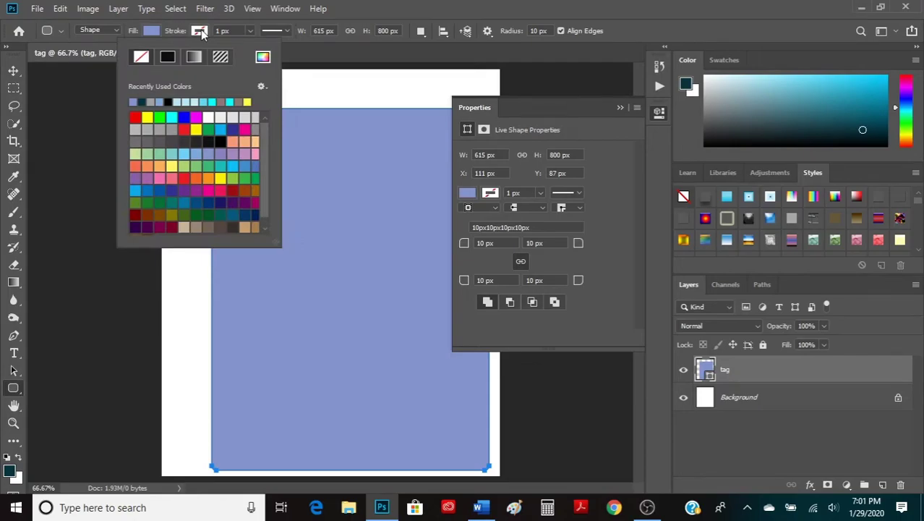
click(203, 32)
click(203, 32)
click(168, 60)
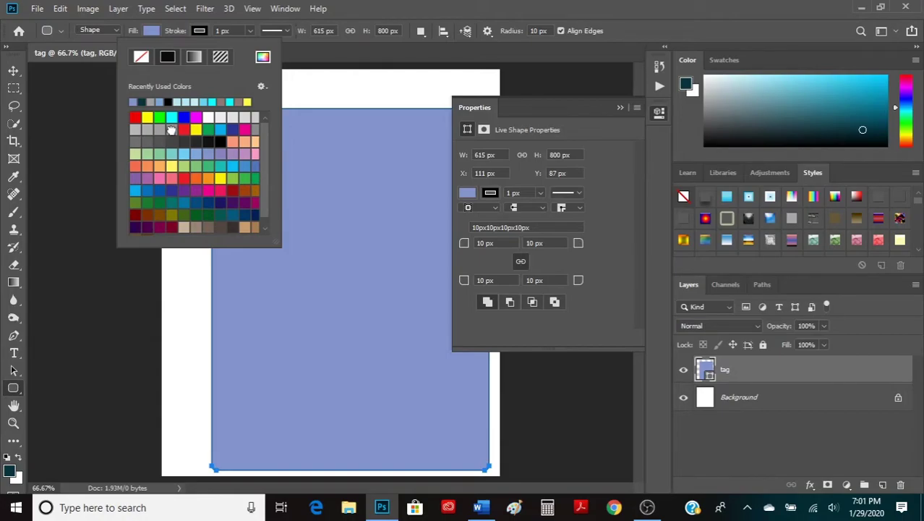
click(173, 129)
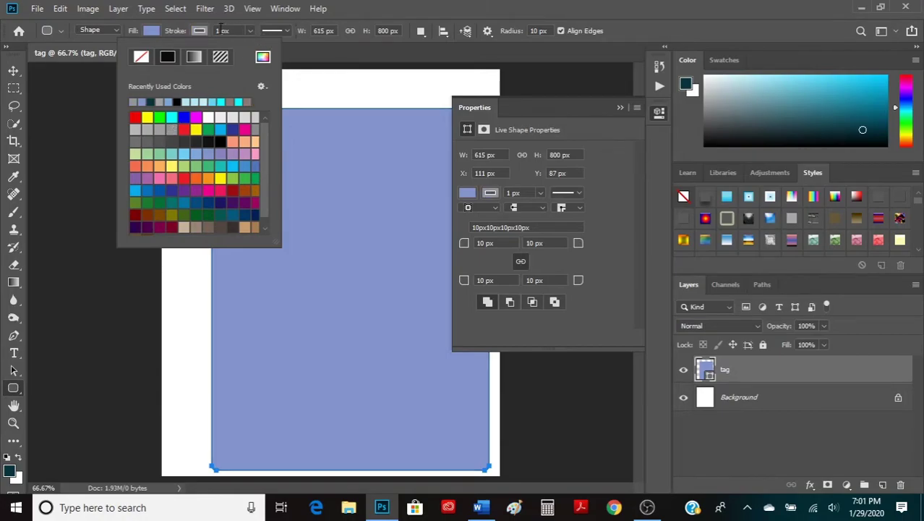
click(219, 30)
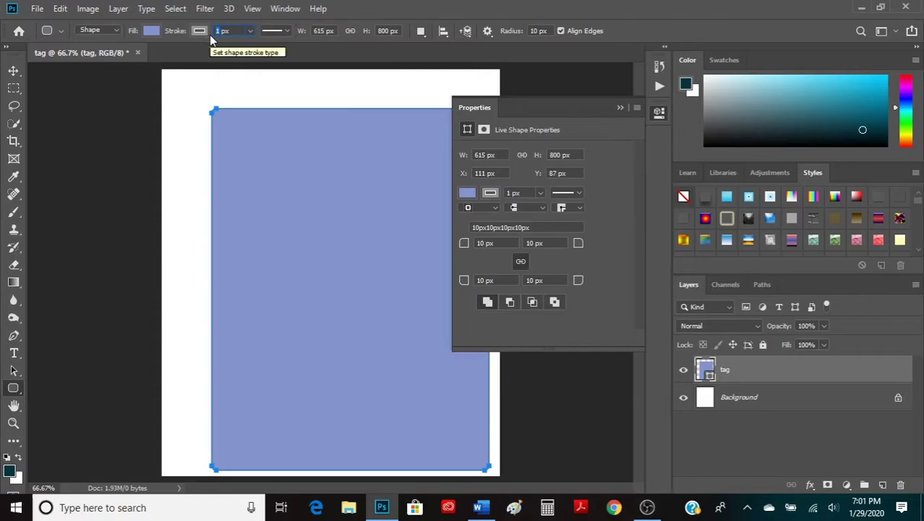
text(4)
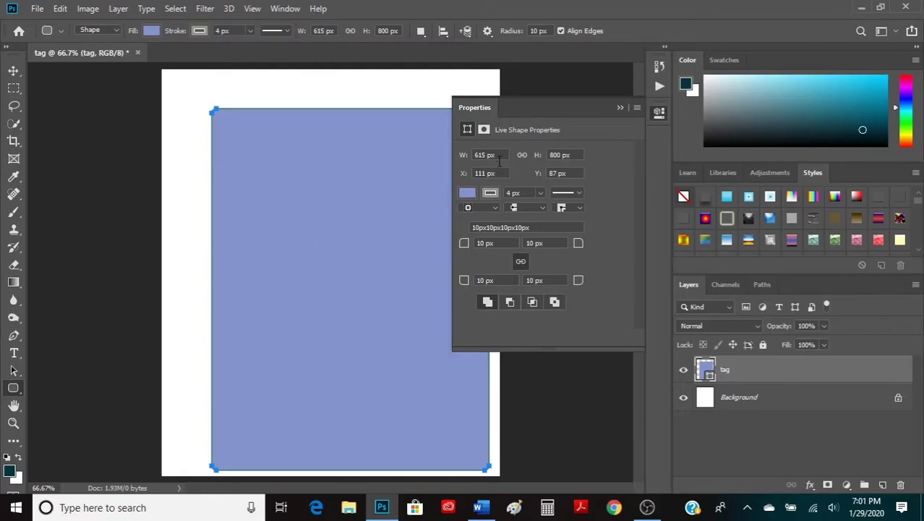
- Rasterize the tag layer and drag the rectangle up-left to centre it on the page
click(620, 109)
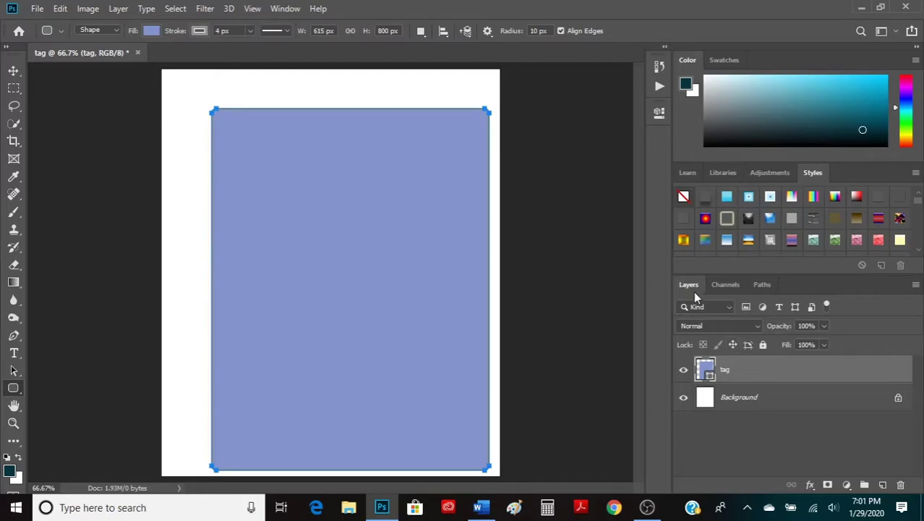
right_click(724, 371)
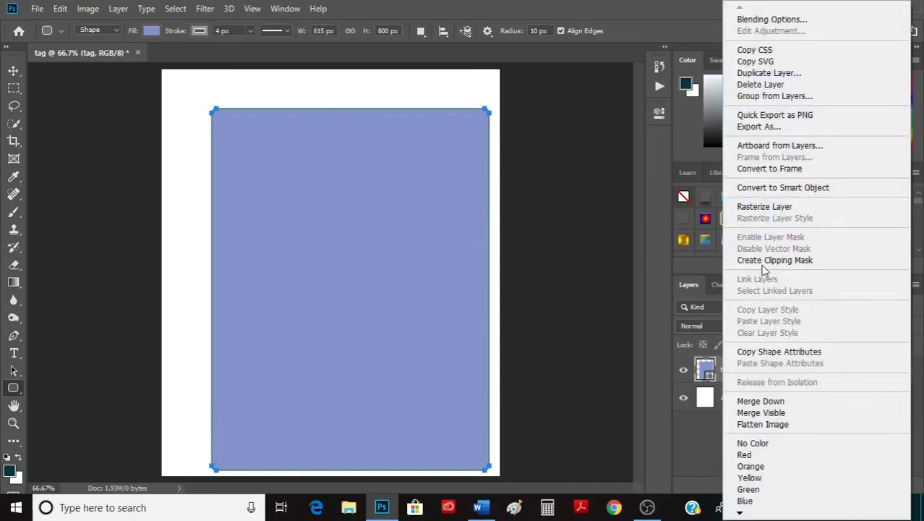
click(761, 207)
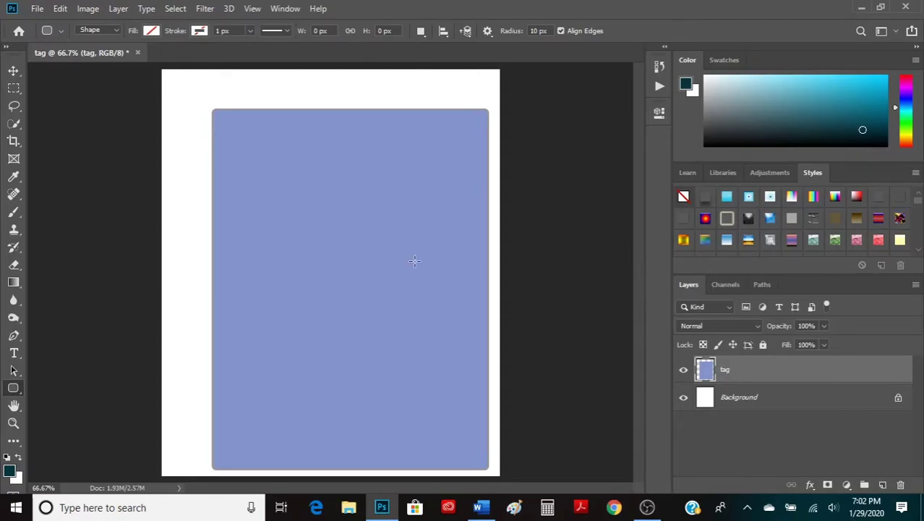
click(13, 71)
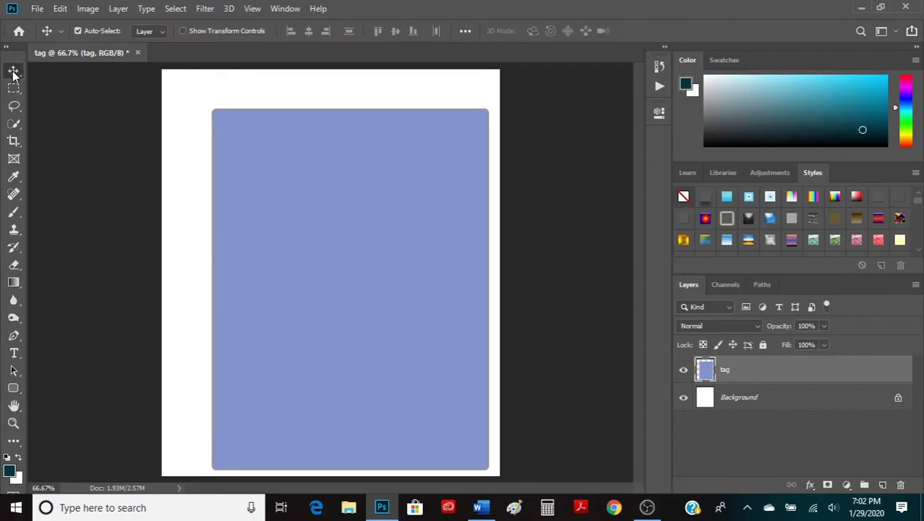
drag(330, 213, 311, 200)
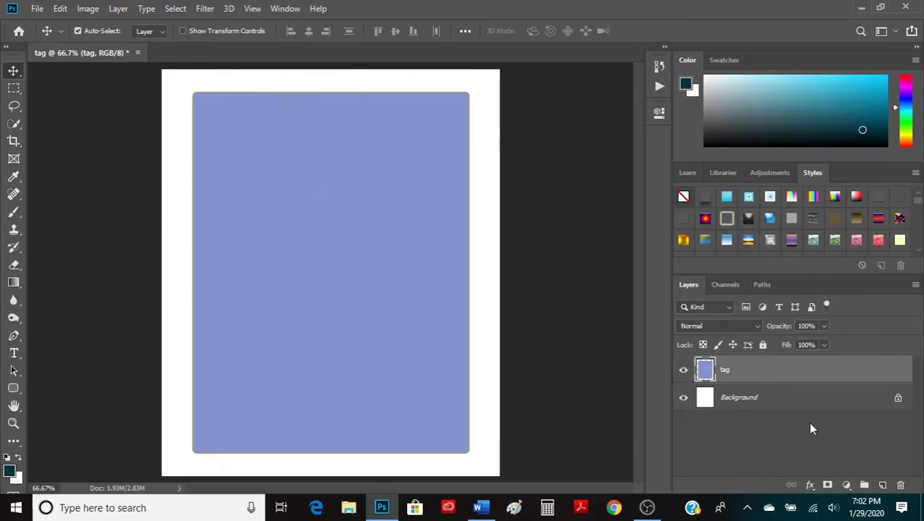
- Add a new empty layer and choose the Hard Round brush
click(884, 486)
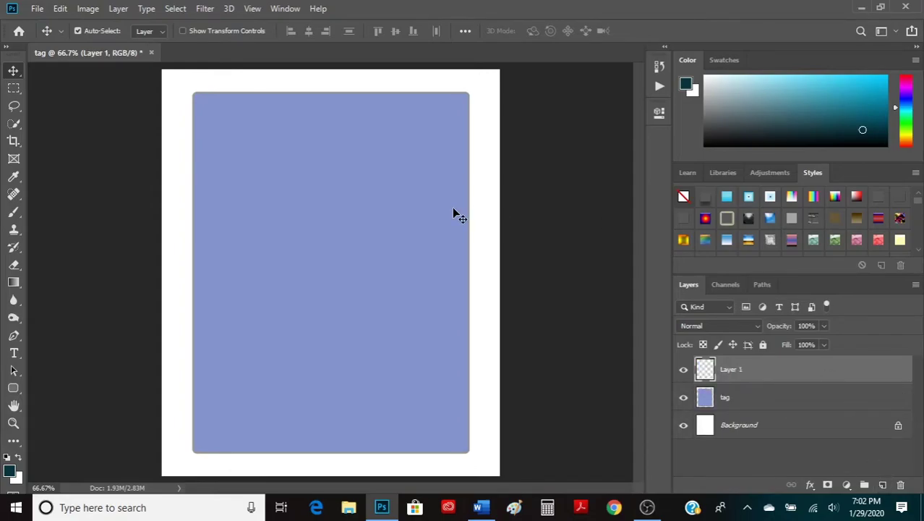
click(15, 213)
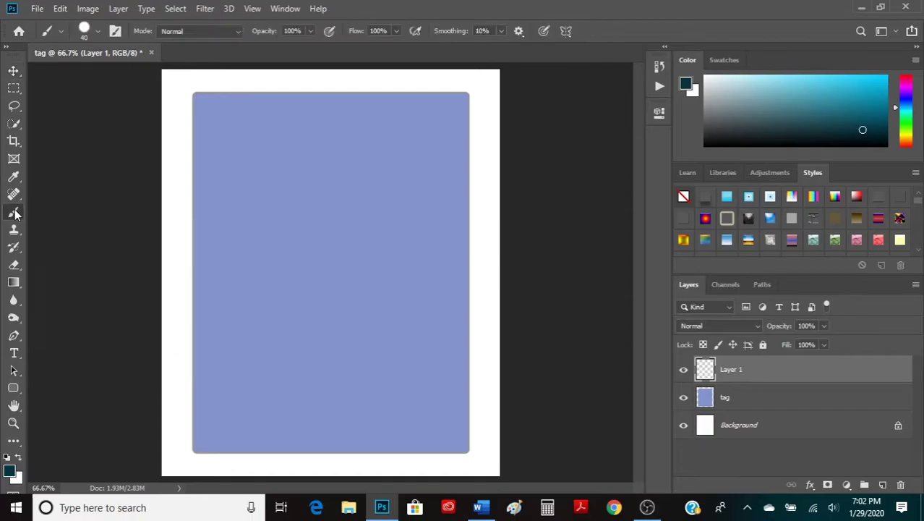
click(99, 31)
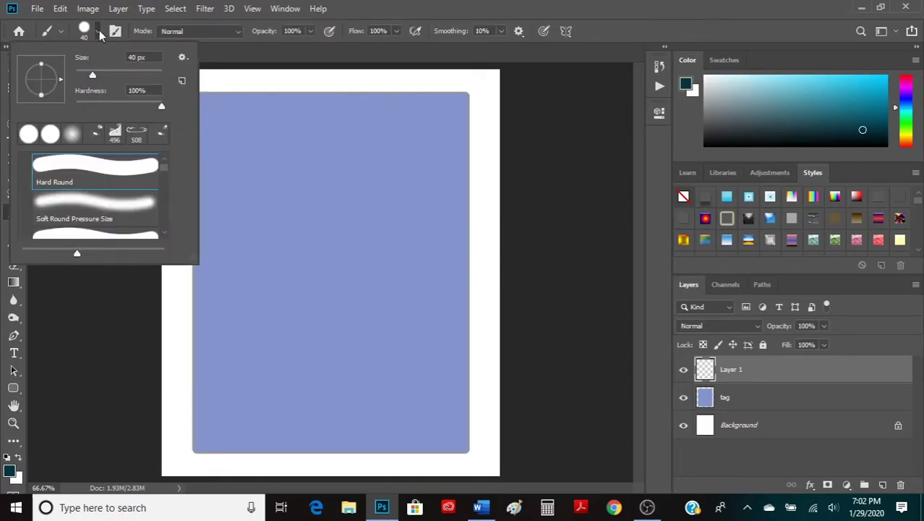
click(99, 32)
click(99, 31)
drag(164, 168, 164, 163)
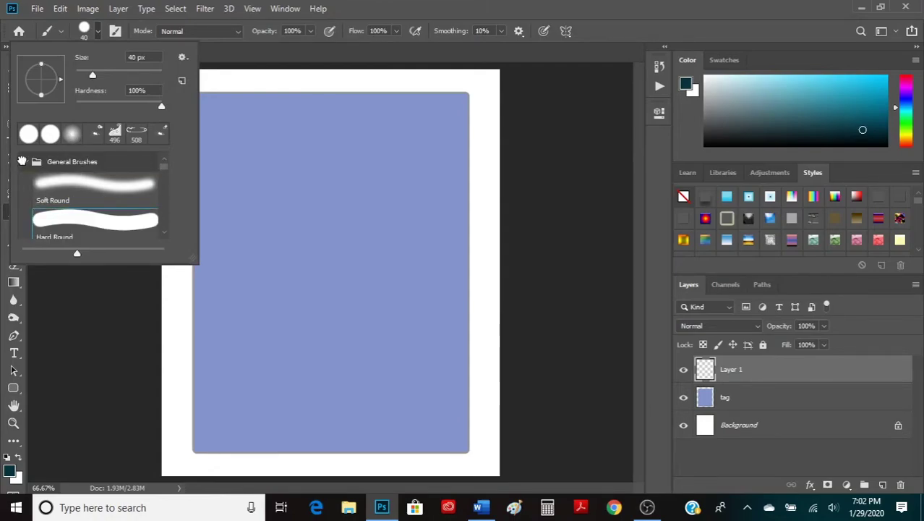
click(24, 163)
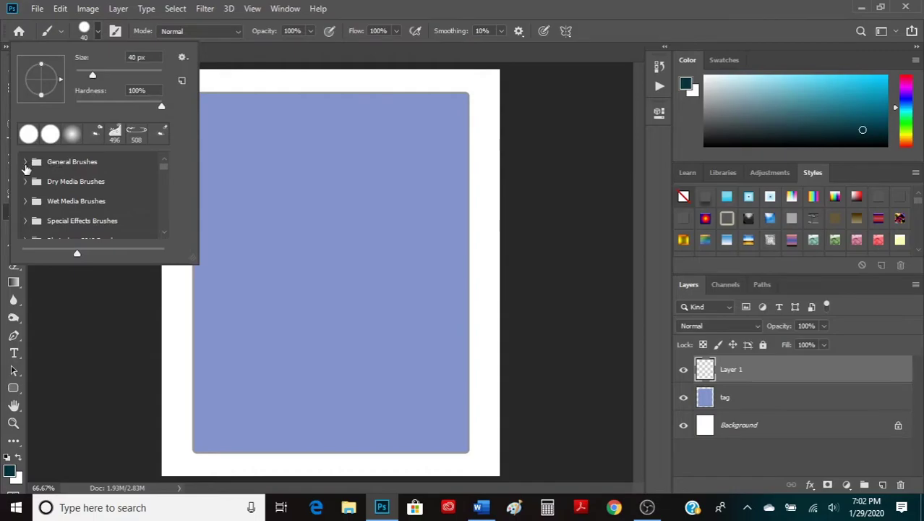
click(26, 163)
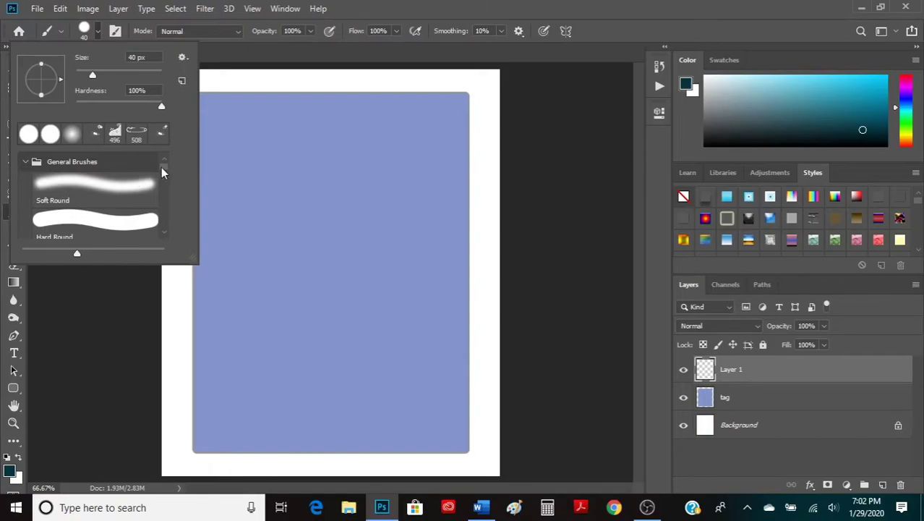
mouse_move(162, 167)
mouse_down()
mouse_move(162, 180)
mouse_move(165, 168)
mouse_up()
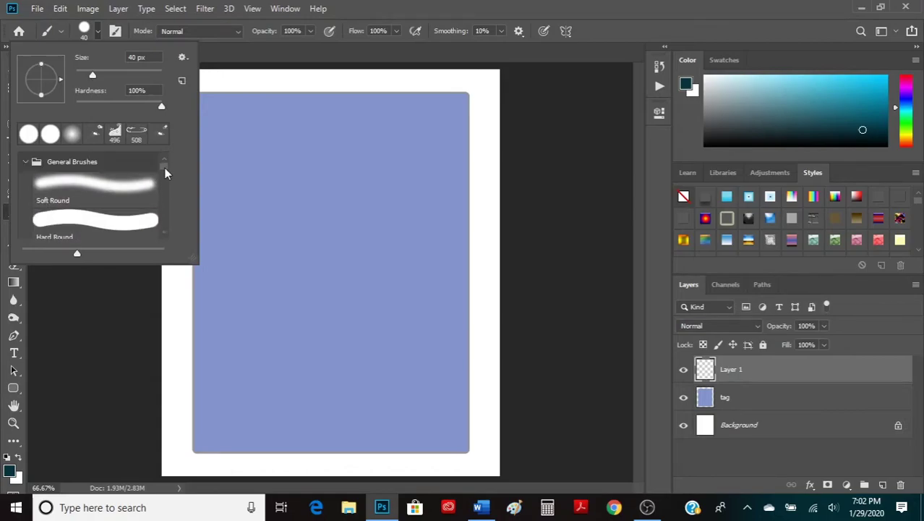
click(96, 226)
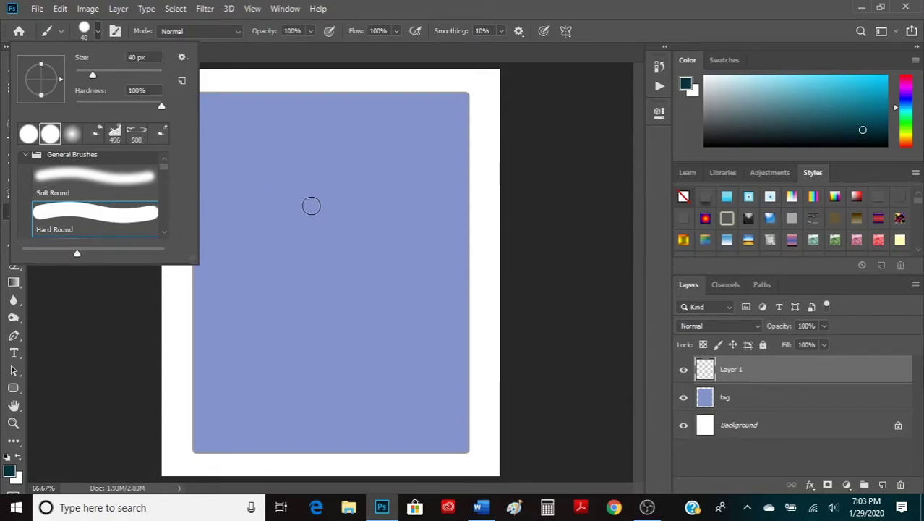
key(Escape)
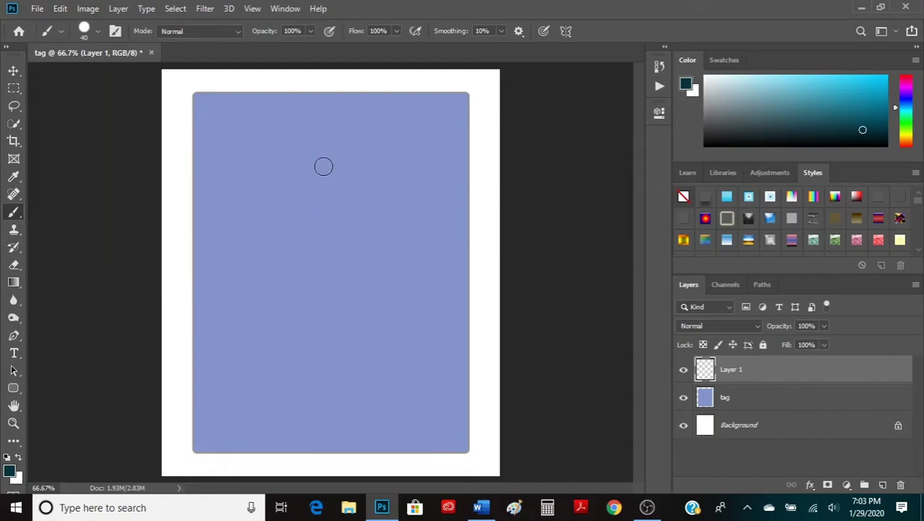
- Enlarge the brush size to about 64 px
click(90, 38)
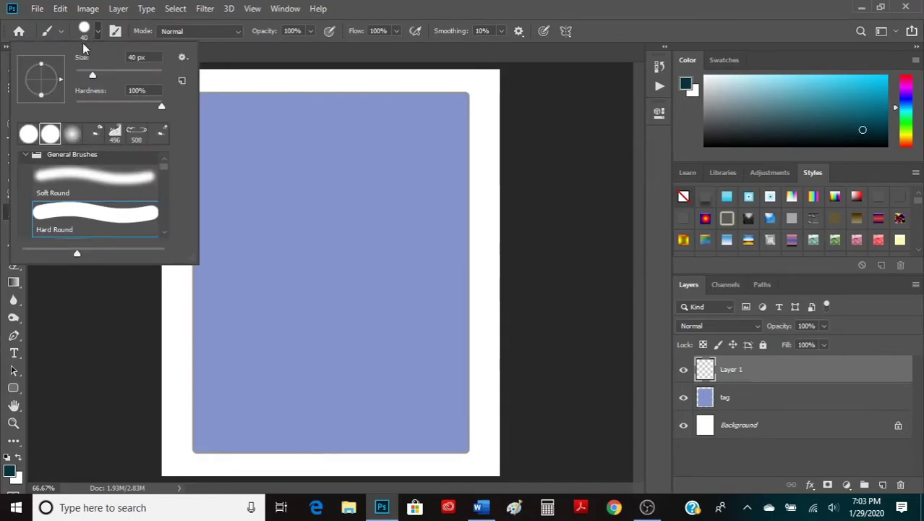
drag(93, 73, 103, 73)
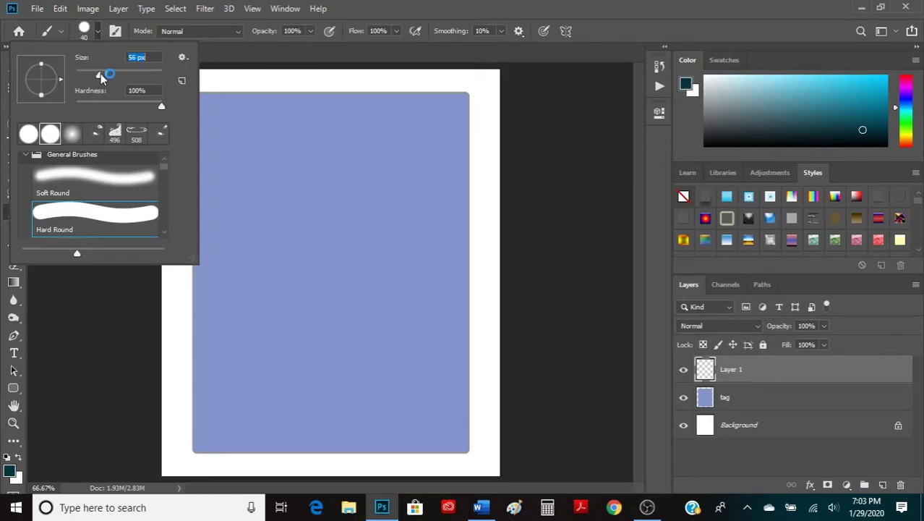
click(98, 34)
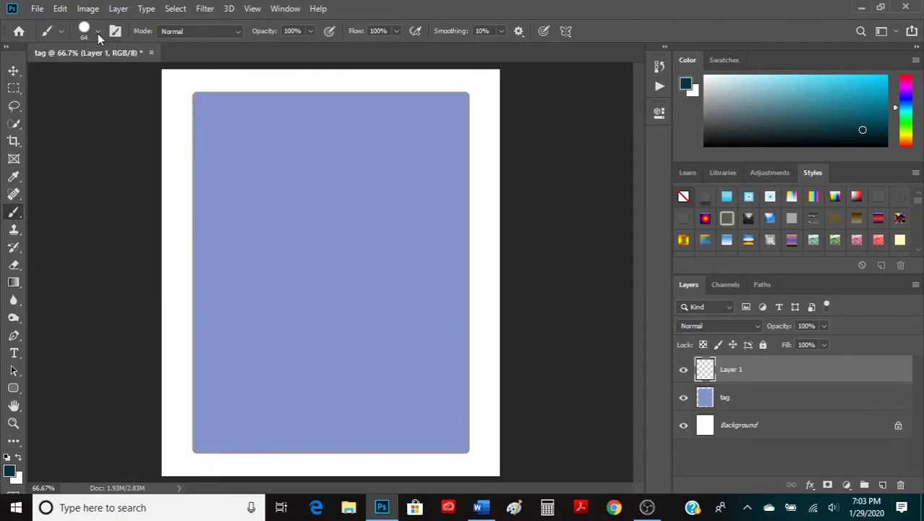
click(98, 33)
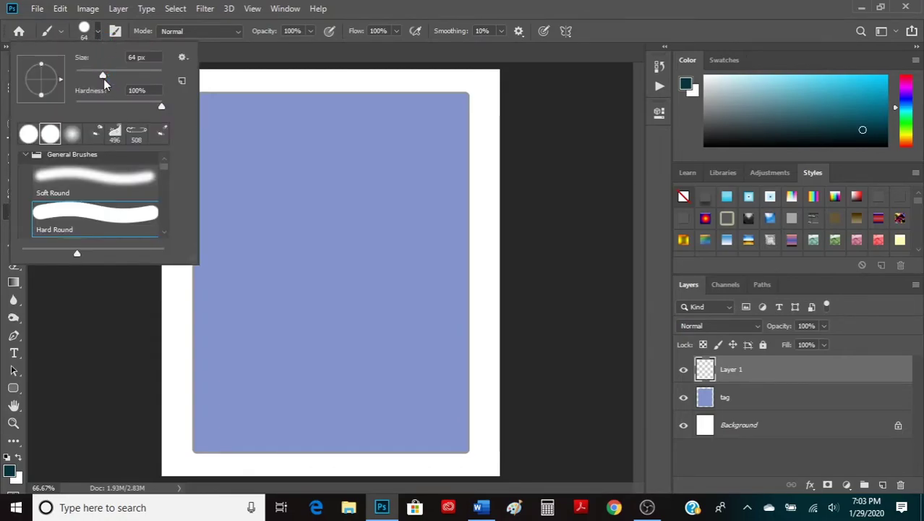
- Paint a 90 px dark teal circle near the tag's top centre
click(384, 174)
key(Return)
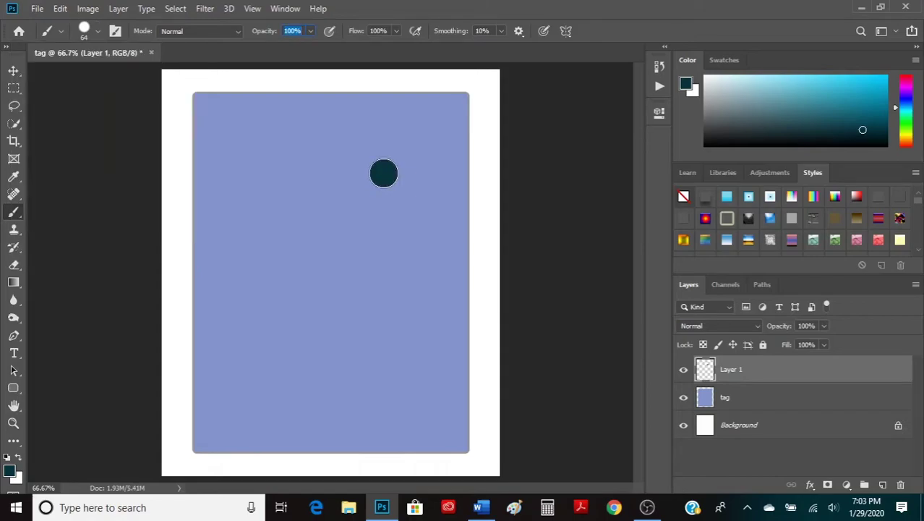
key(ctrl+z)
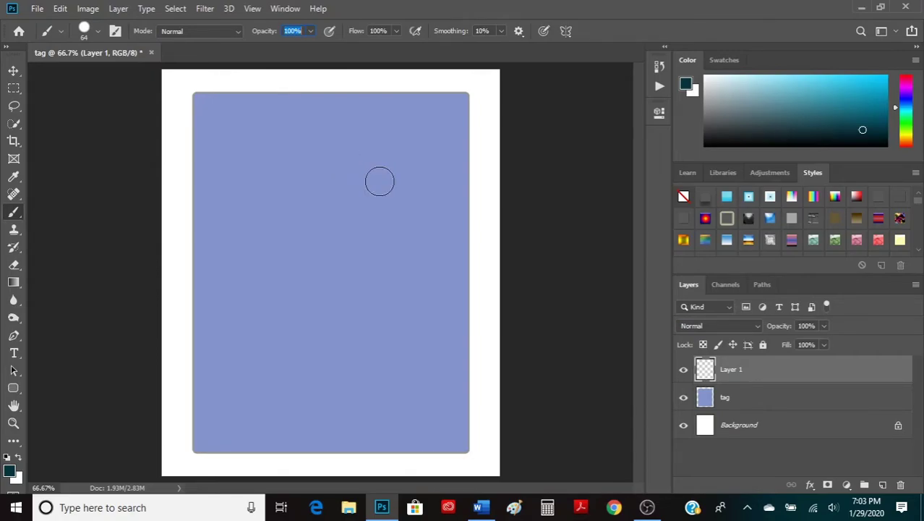
click(398, 134)
key(ctrl+z)
key(bracketleft)
key(bracketleft)
key(bracketleft)
key(bracketleft)
key(bracketright)
key(bracketright)
key(bracketright)
key(bracketright)
key(bracketright)
key(bracketright)
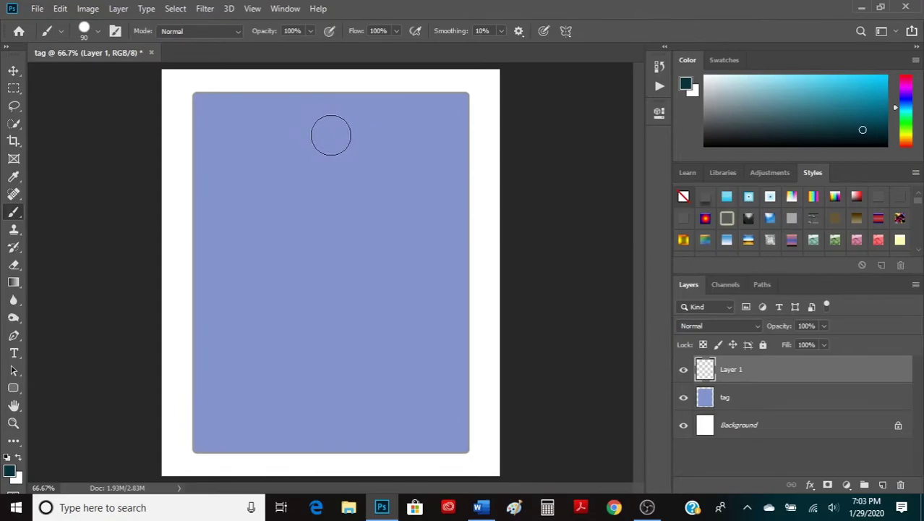
click(330, 134)
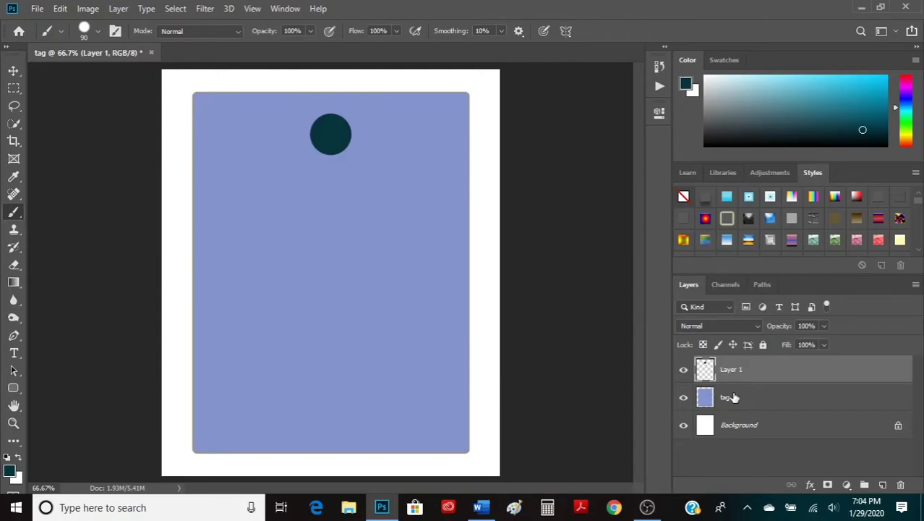
- Align Layer 1's dot to the tag's horizontal centre, then reselect only the tag layer
shift+click(733, 397)
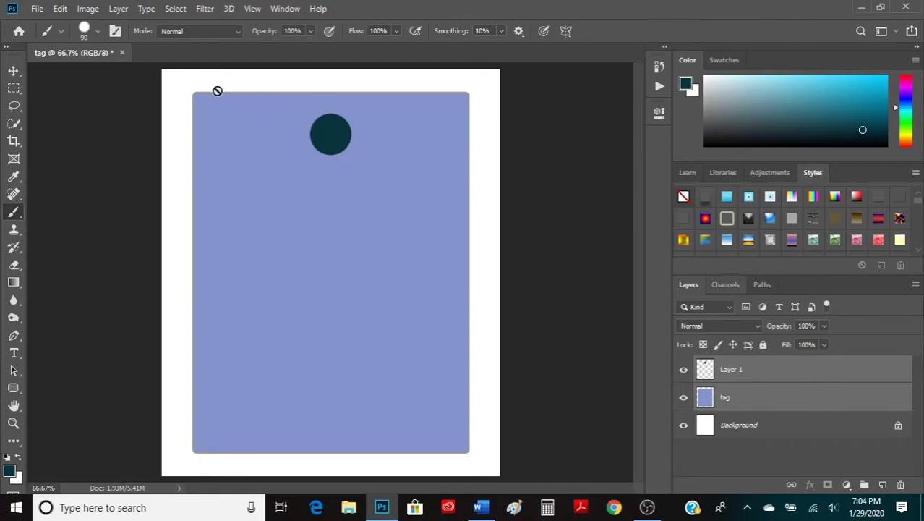
click(13, 70)
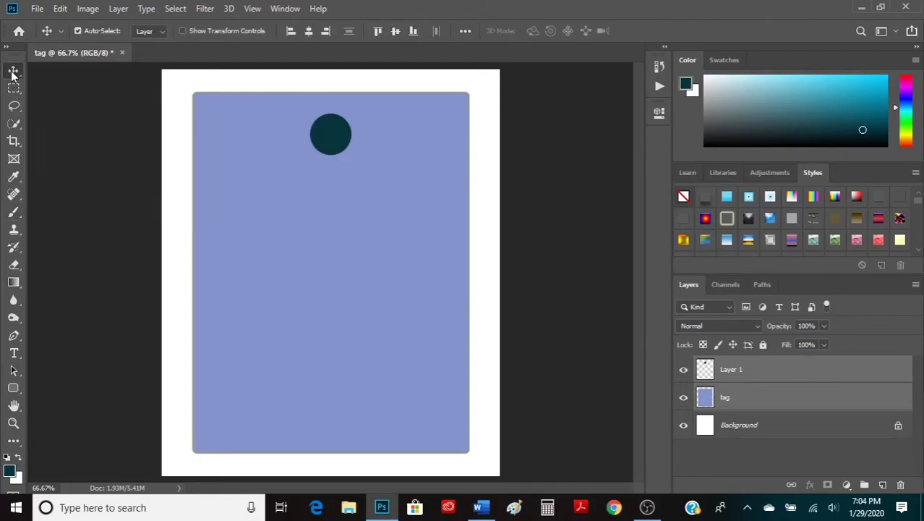
click(309, 32)
click(753, 399)
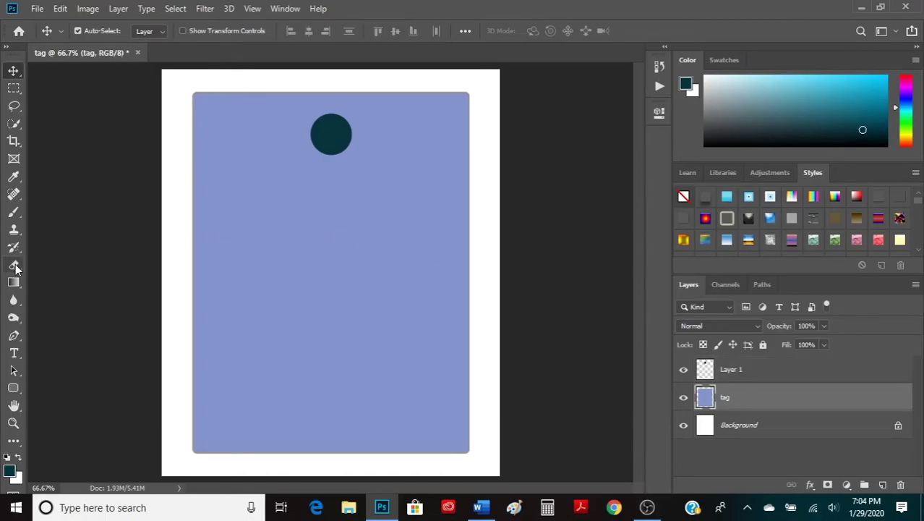
- Set the Eraser to a Hard Round Pressure Size tip at 90 px, cancelling tag's Layer Style
click(14, 266)
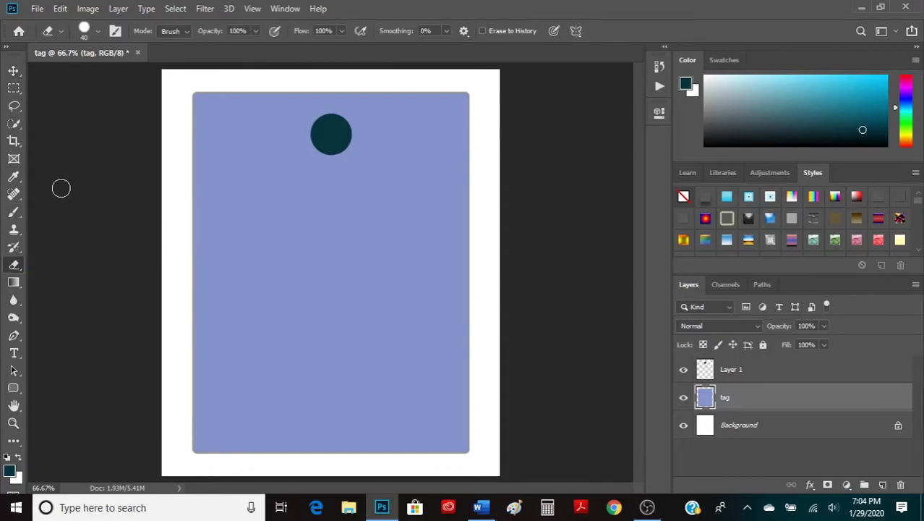
click(96, 30)
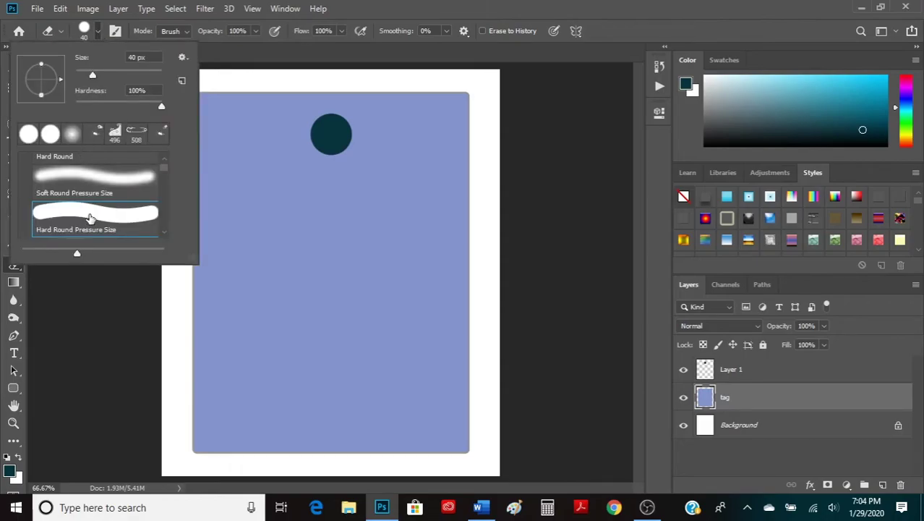
click(90, 217)
click(332, 135)
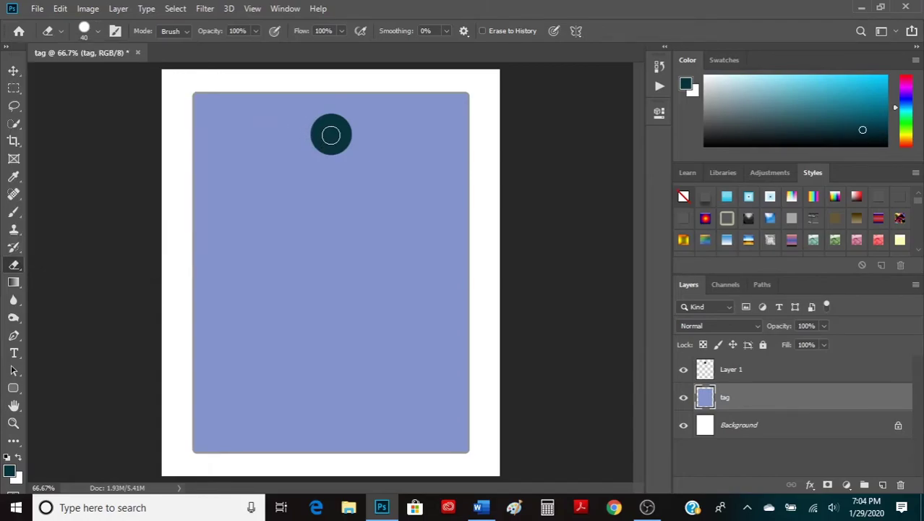
key(bracketright)
key(bracketright)
key(bracketright)
key(bracketright)
key(bracketright)
double_click(748, 403)
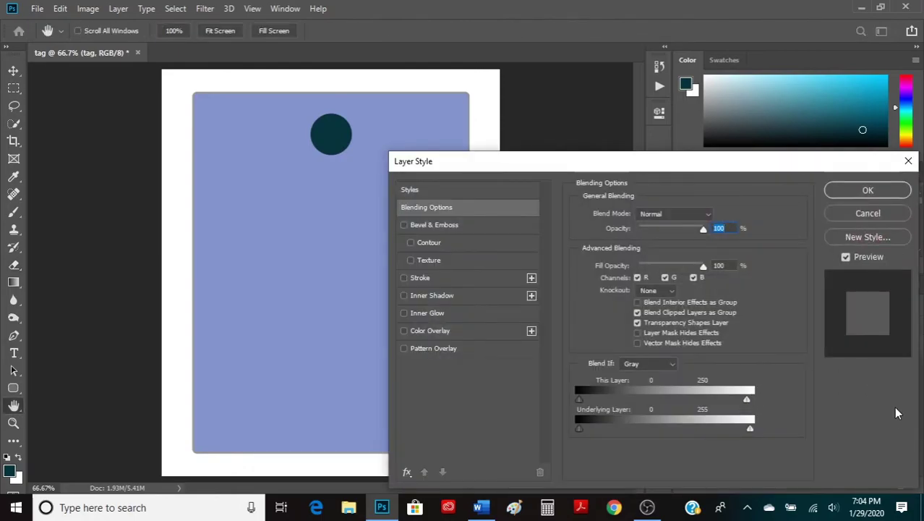
click(866, 213)
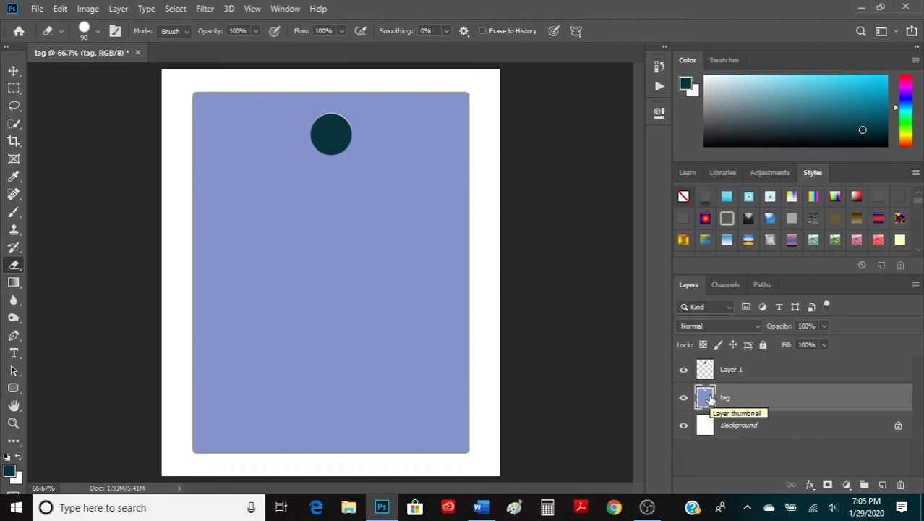
- Check the tag at 100% and fit view, then hide Layer 1 to reveal the hole
key(ctrl+1)
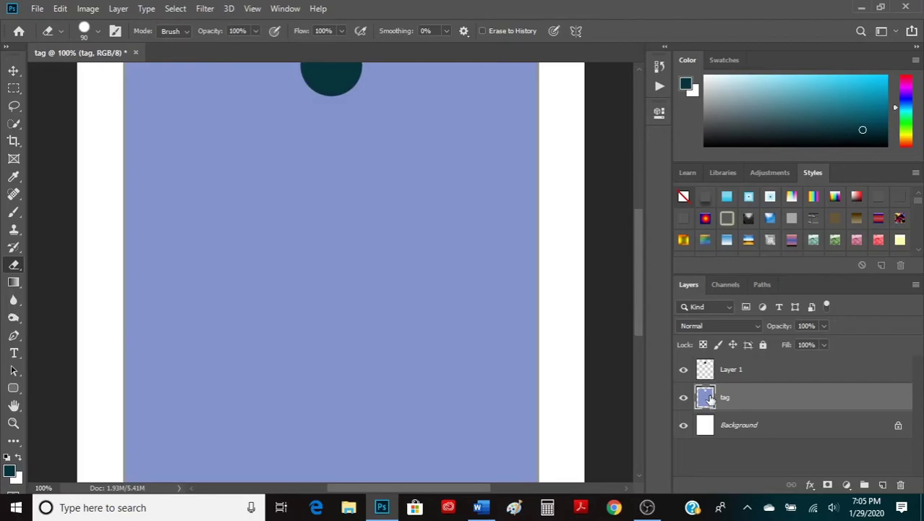
key(ctrl+0)
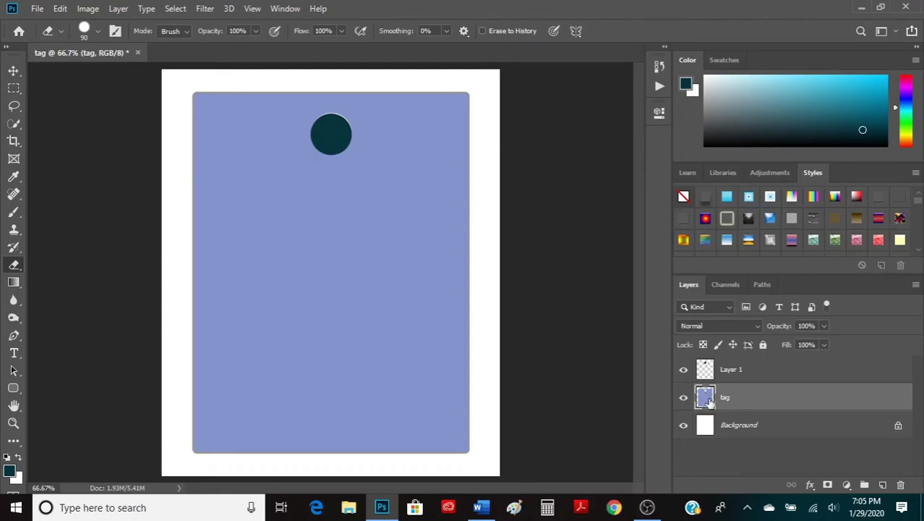
click(725, 370)
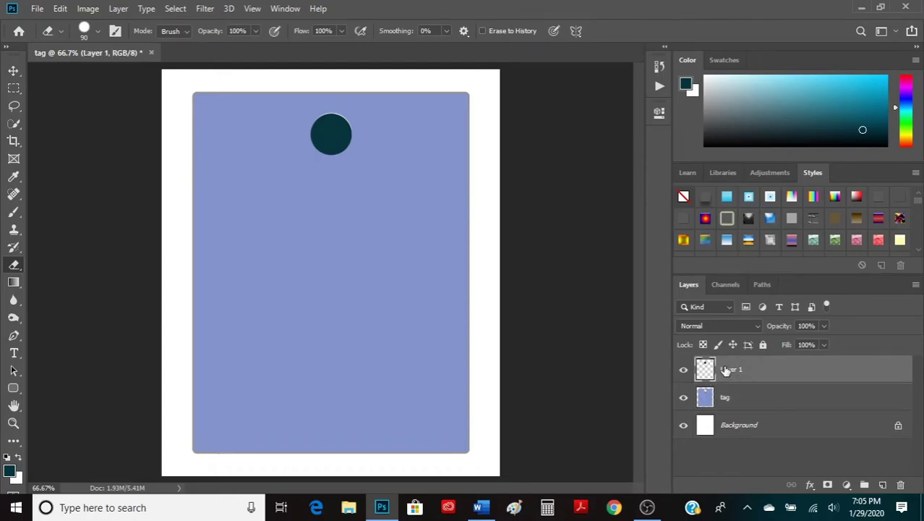
click(684, 372)
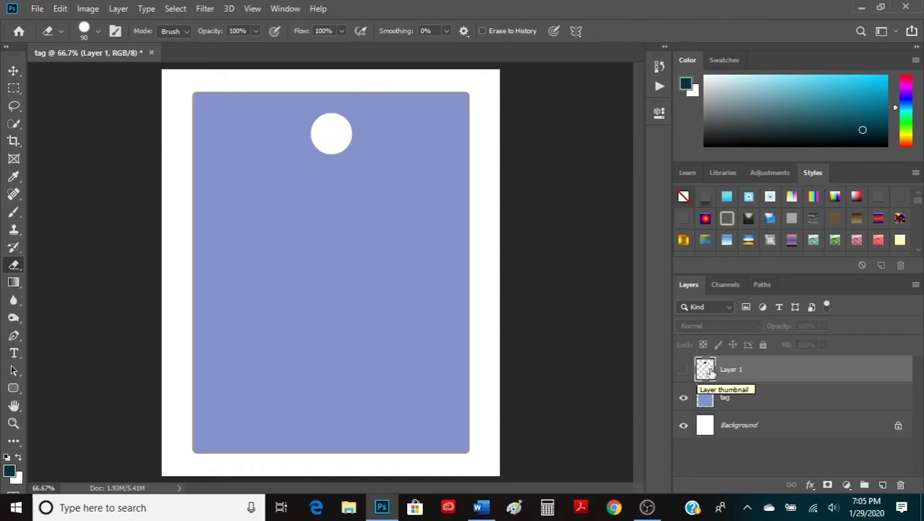
- Delete Layer 1 and the white Background, restoring the accidentally deleted tag layer
click(683, 370)
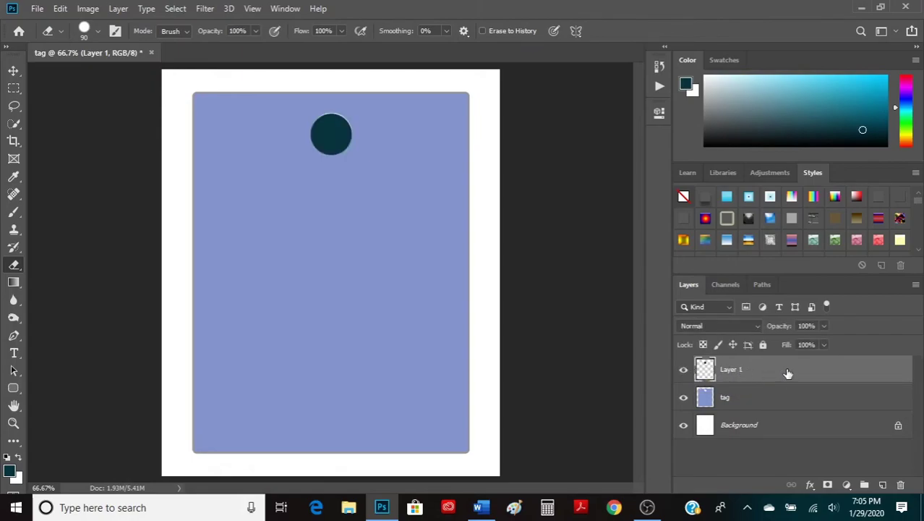
key(Delete)
key(Delete)
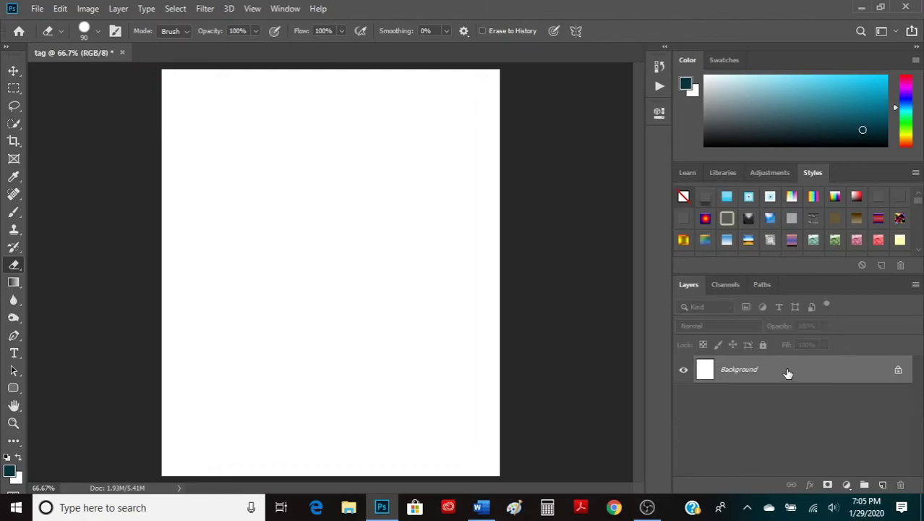
key(ctrl+z)
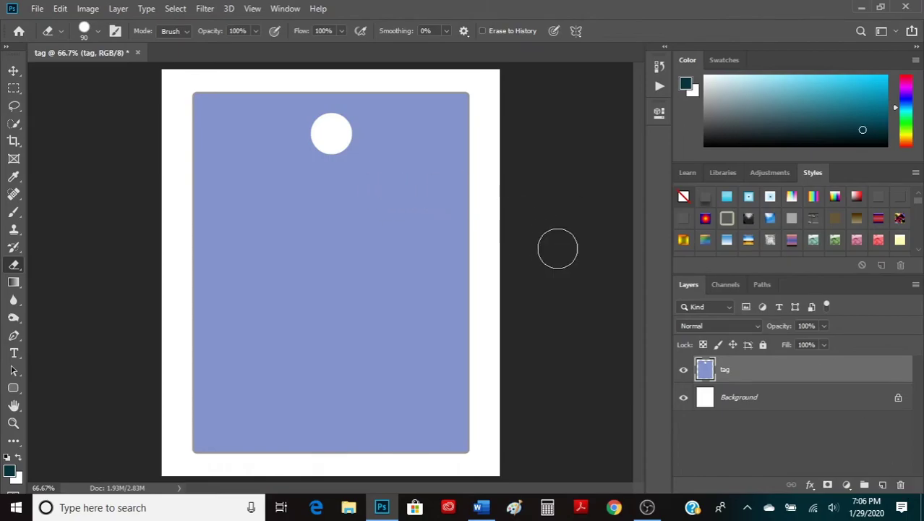
click(736, 405)
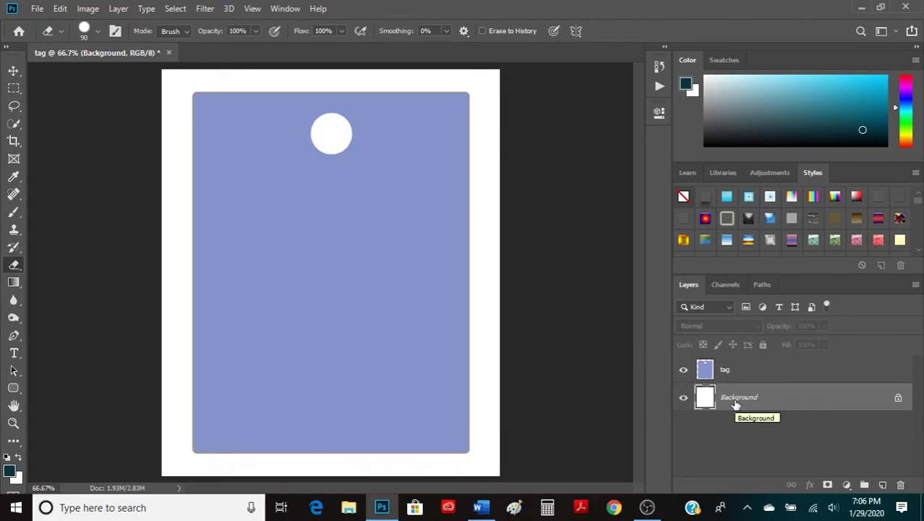
key(Delete)
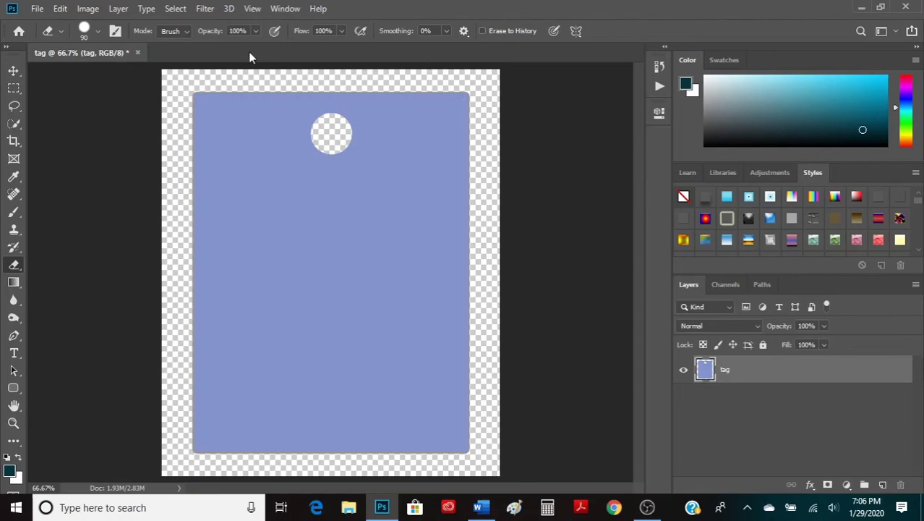
- Trim the transparent pixels from all sides so the canvas fits the periwinkle tag
click(88, 8)
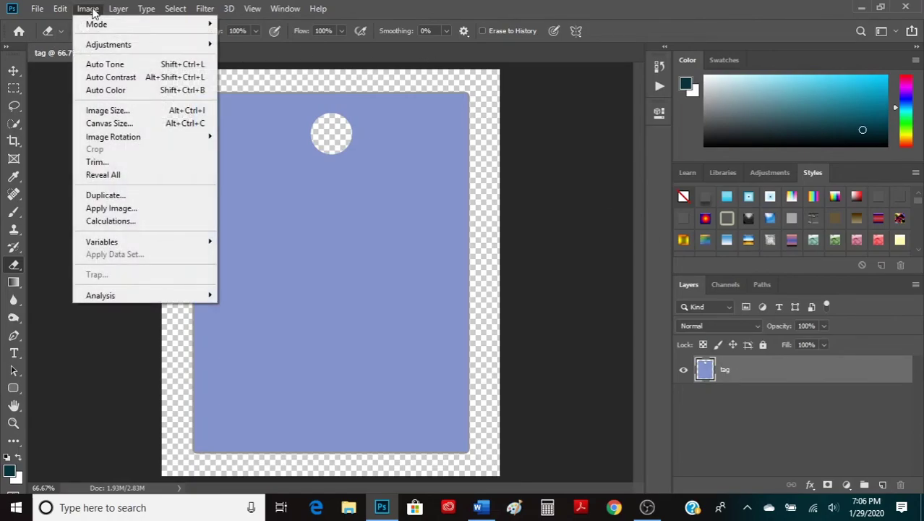
click(101, 162)
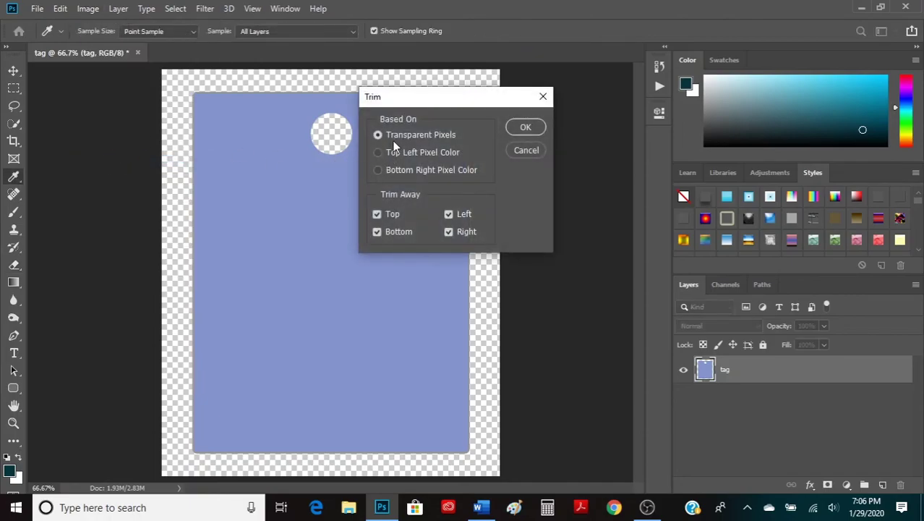
click(526, 127)
key(e)
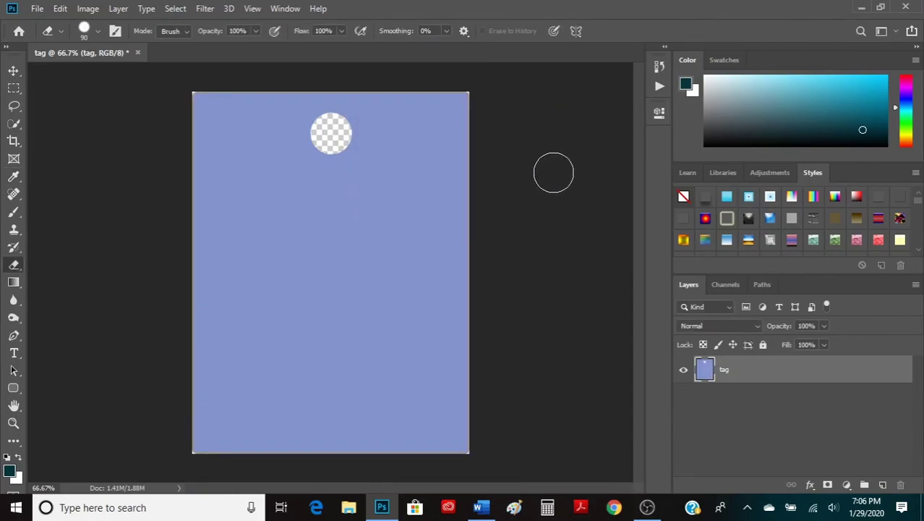
- Select the Move tool and start Save As with PNG as the file type
click(14, 65)
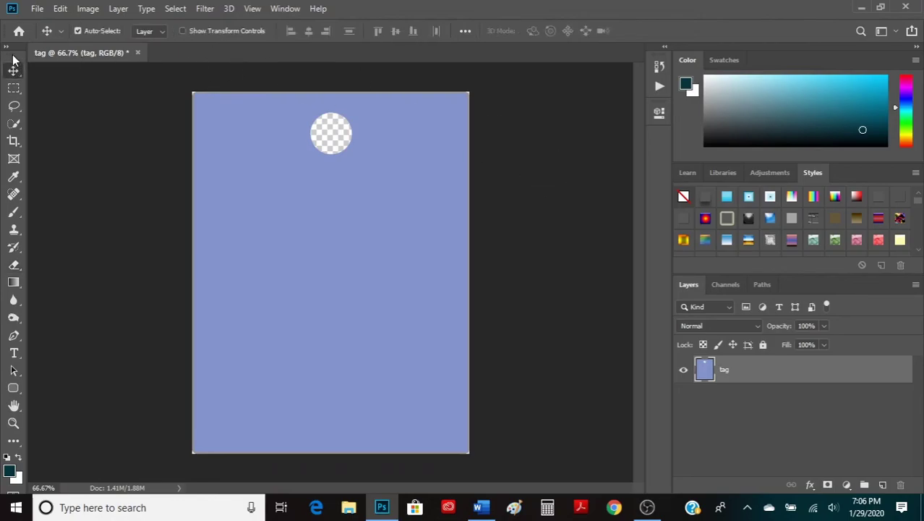
click(36, 10)
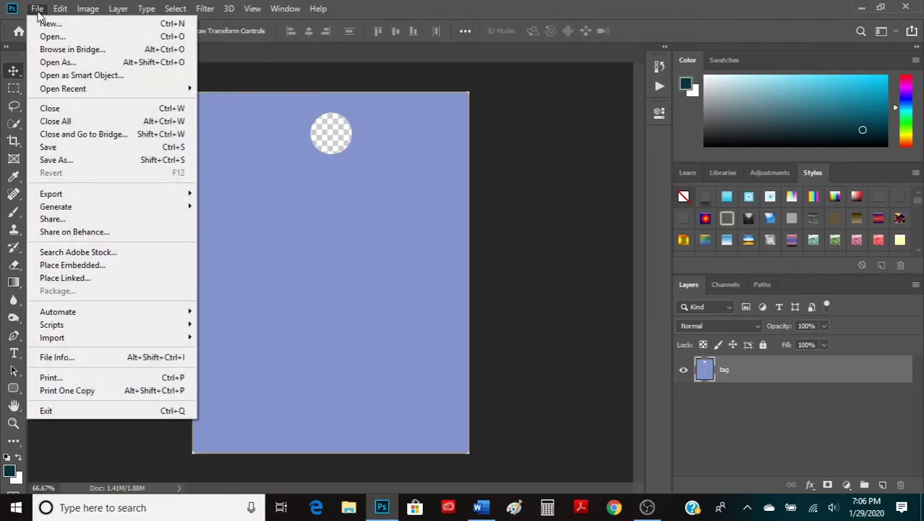
click(52, 161)
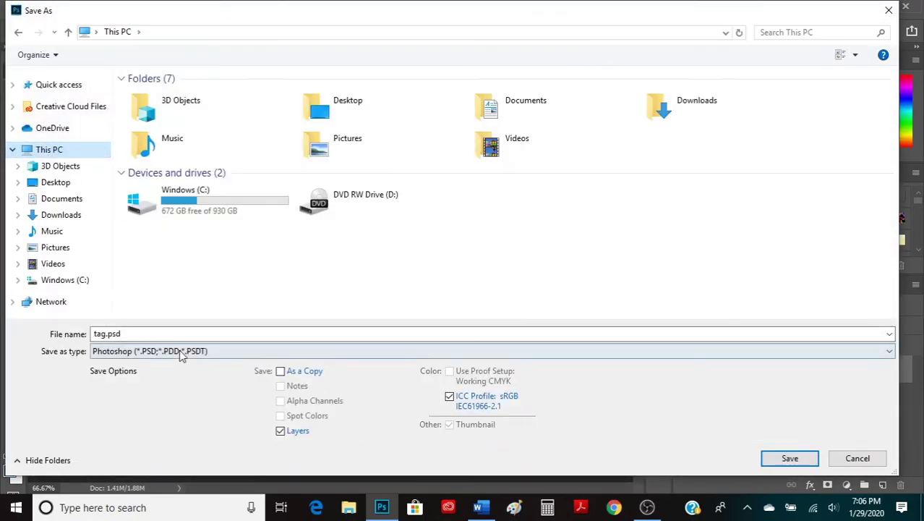
click(177, 353)
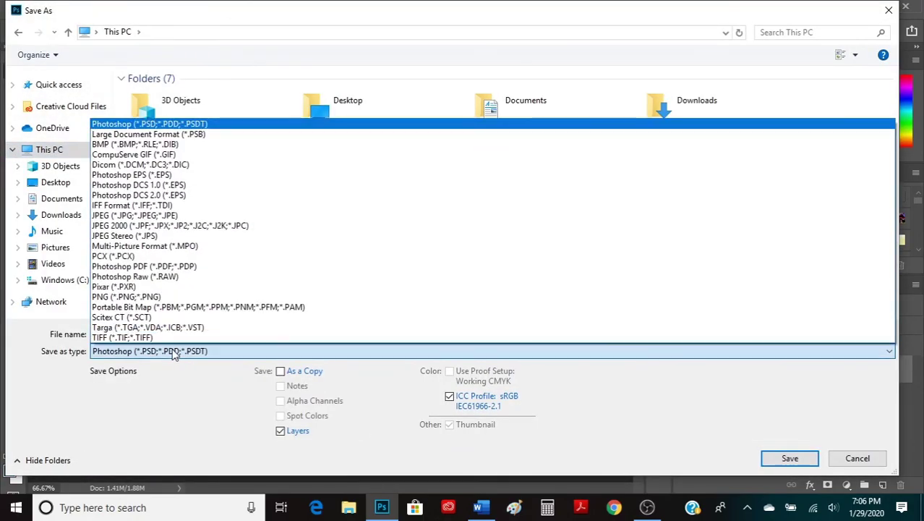
click(159, 298)
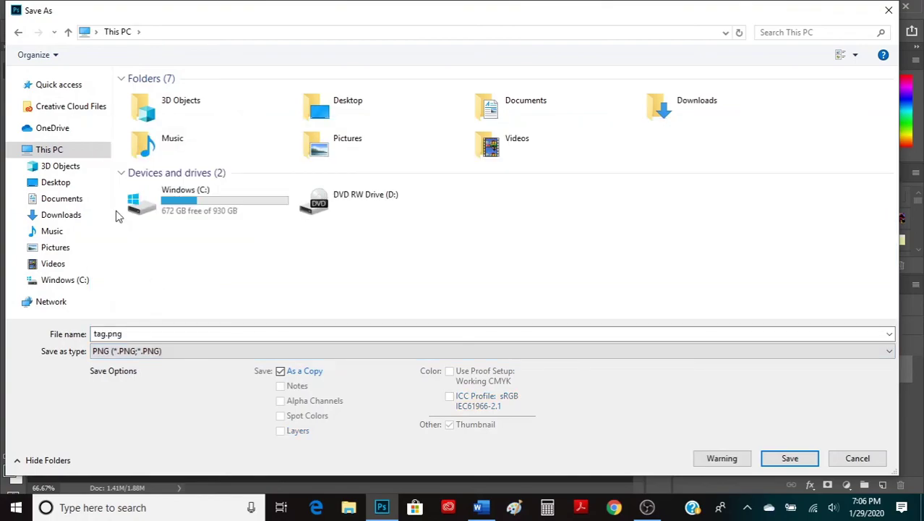
- Choose the OneDrive examples folder as the save location for tag.png
click(65, 130)
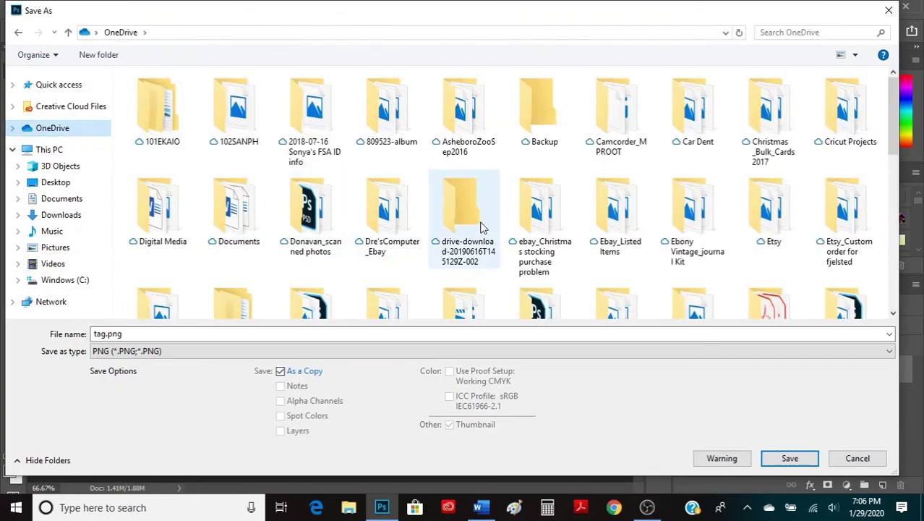
scroll(482, 227, down, 1)
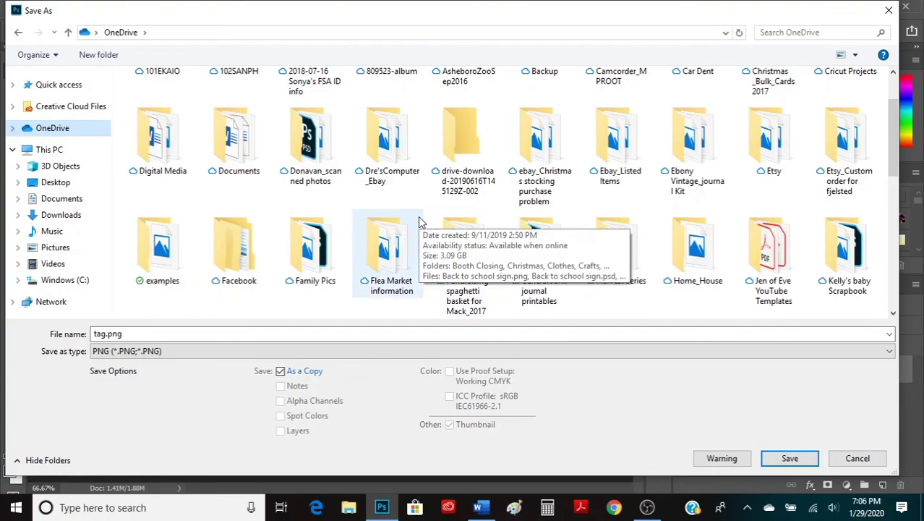
double_click(150, 259)
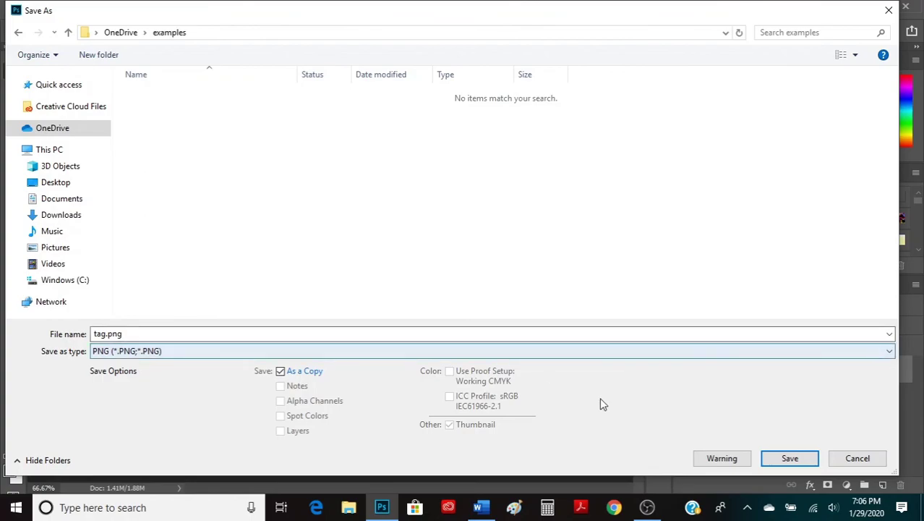
- Save tag.png into examples, accepting the Smallest file size PNG option
click(778, 461)
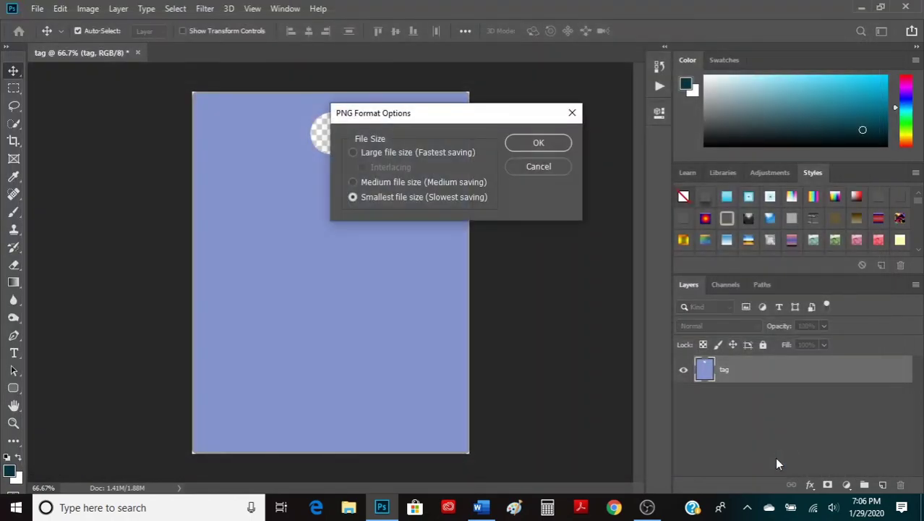
click(546, 146)
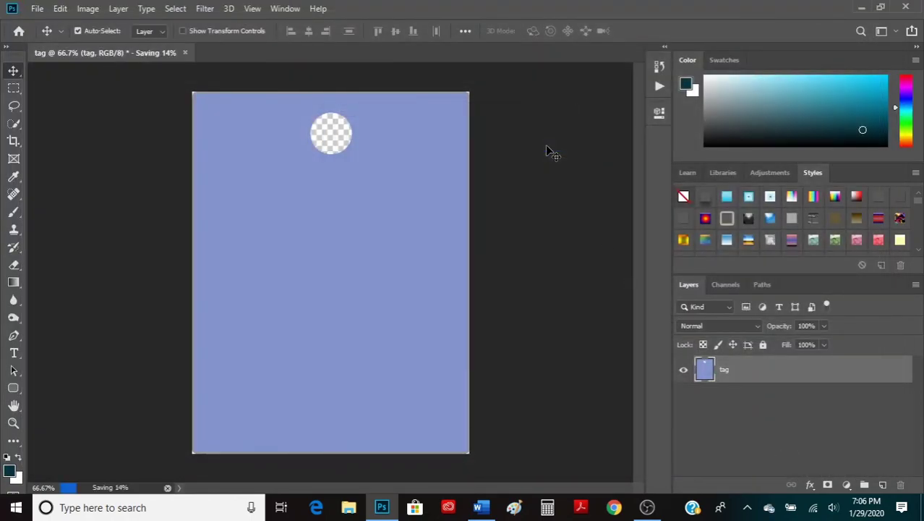